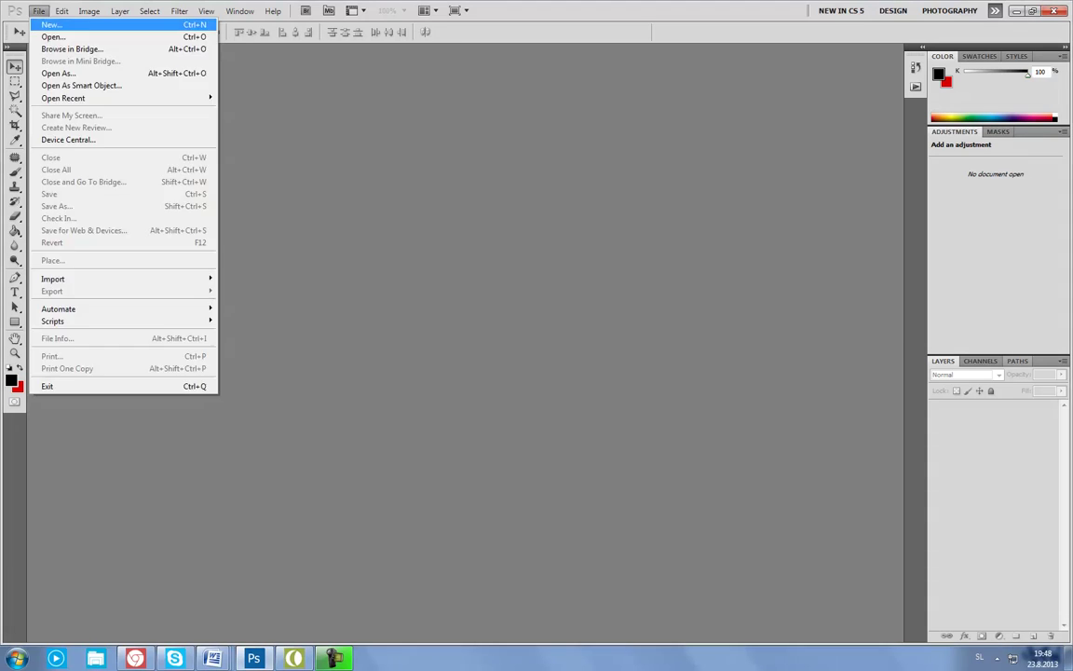
# Step: Open Untitled-1.png and Theo Walcott.png
pyautogui.press('Escape')
pyautogui.hotkey('ctrl', 'o')
pyautogui.scroll(-5, 546, 210)
pyautogui.scroll(-5, 547, 210)
pyautogui.doubleClick(537, 244)
pyautogui.hotkey('alt', 'f')
pyautogui.press('o')
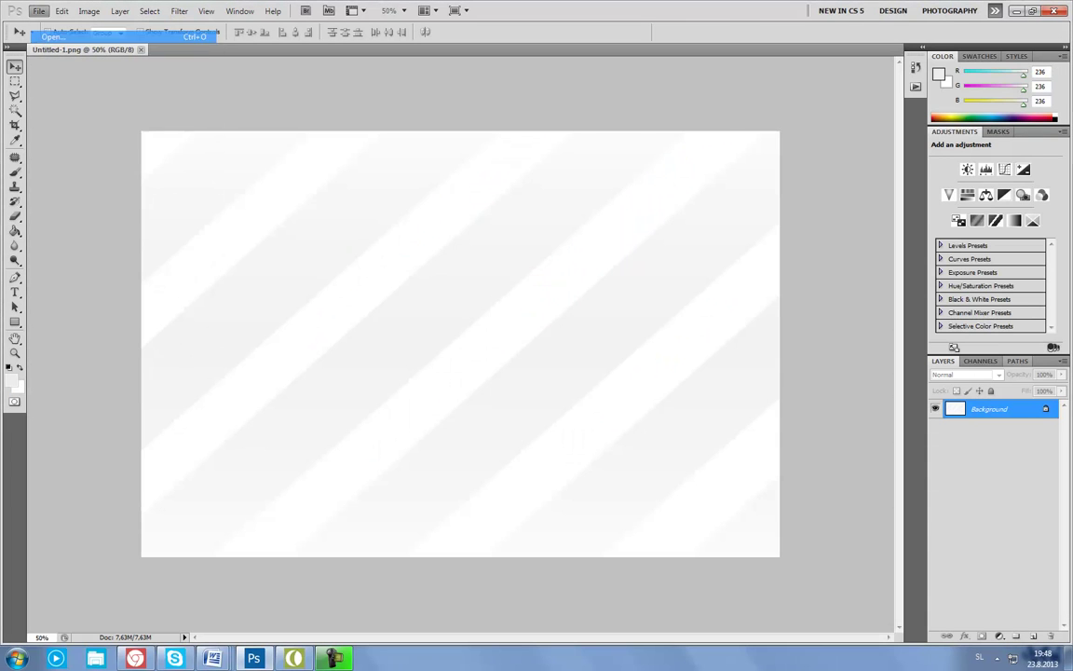
pyautogui.scroll(-2, 546, 210)
pyautogui.click(662, 171)
pyautogui.press('Return')
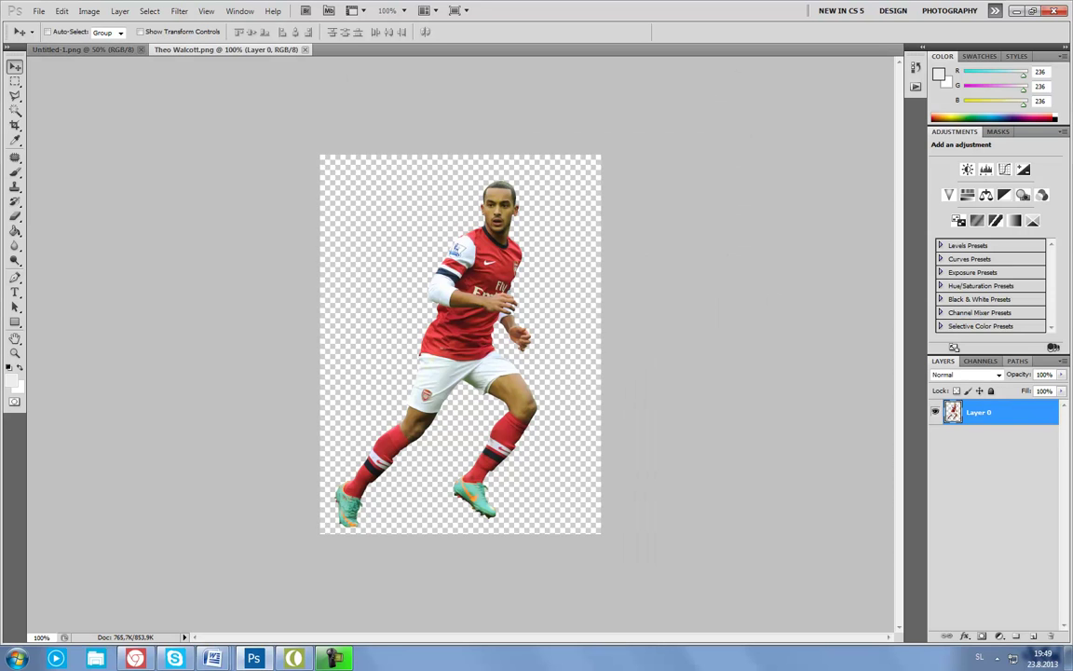
# Step: Copy the player from Theo Walcott.png and paste him into Untitled-1 at original size
pyautogui.hotkey('ctrl', 'c')
pyautogui.click(82, 50)
pyautogui.hotkey('ctrl', 'v')
pyautogui.hotkey('ctrl', 't')
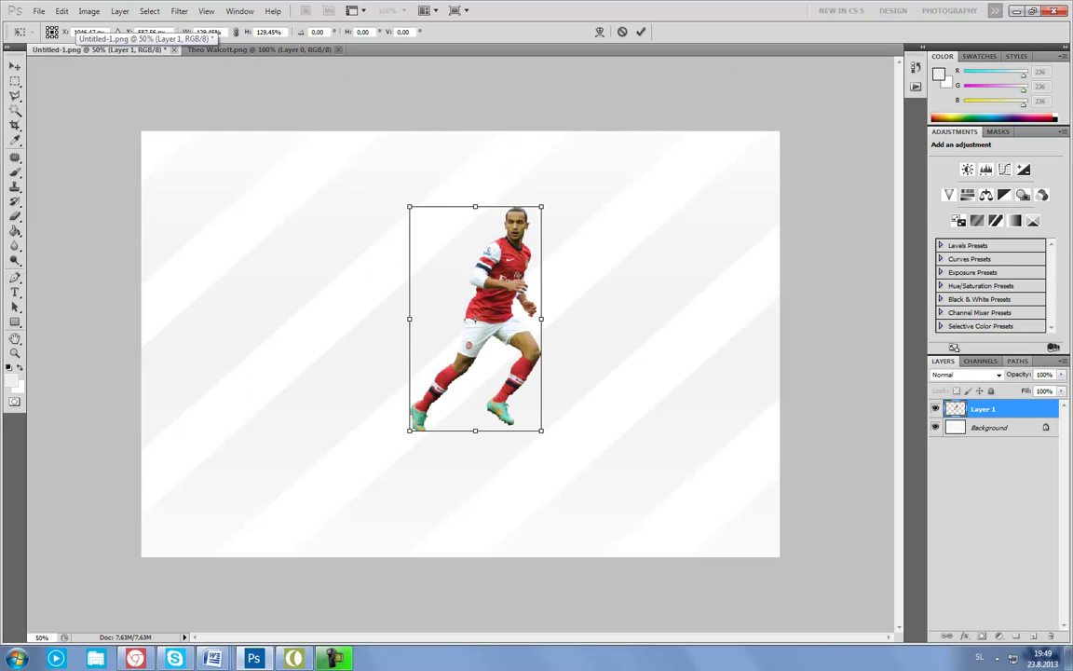
pyautogui.press('Escape')
pyautogui.hotkey('ctrl', 't')
pyautogui.press('Escape')
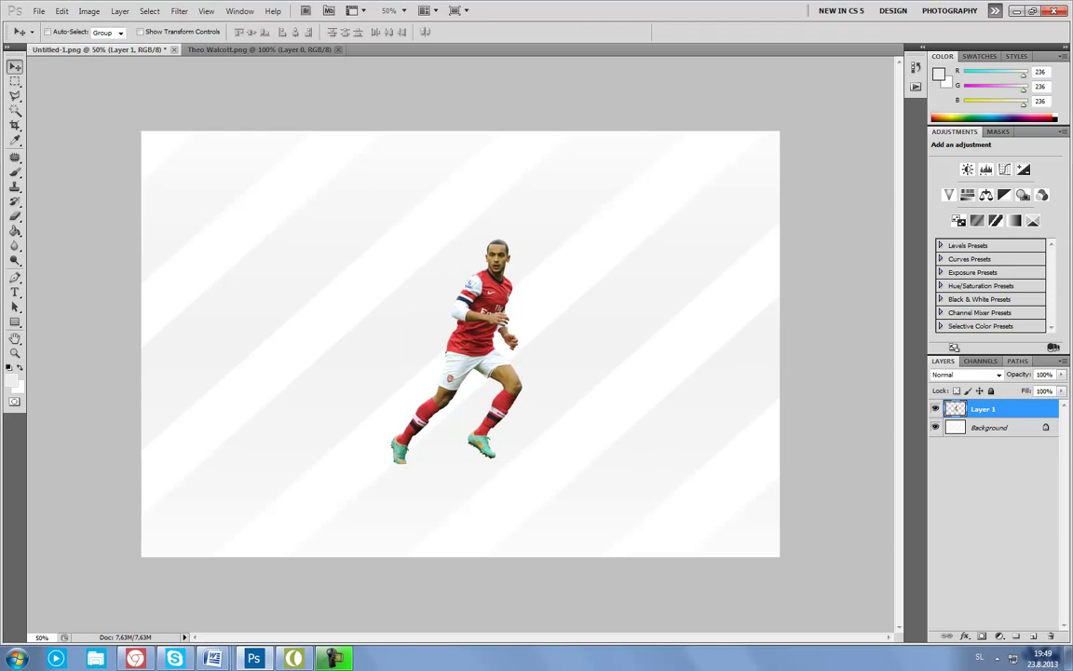
# Step: Centre the player on the canvas, nudge him slightly left, and close Theo Walcott.png
pyautogui.hotkey('ctrl', 'a')
pyautogui.click(252, 31)
pyautogui.click(295, 31)
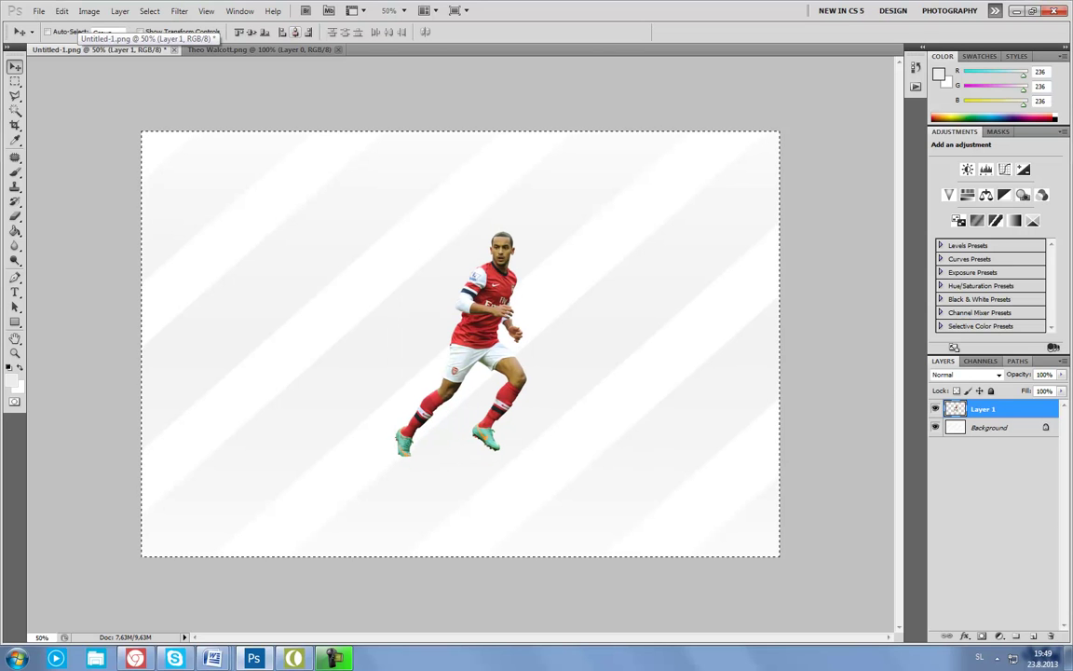
pyautogui.hotkey('ctrl', 'd')
pyautogui.press('m')
pyautogui.press('v')
pyautogui.hotkey('shift', 'Left')
pyautogui.hotkey('shift', 'Left')
pyautogui.click(338, 49)
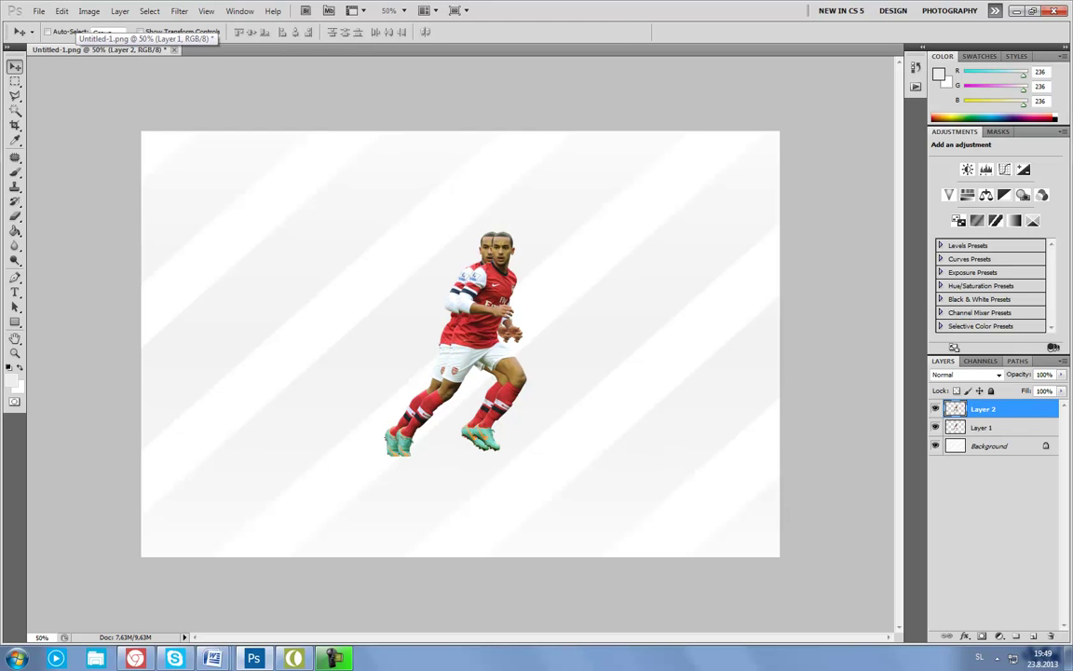
# Step: Fade the duplicate player copy and paste another player copy for the reflection
pyautogui.moveTo(1061, 374); pyautogui.dragTo(1017, 390)
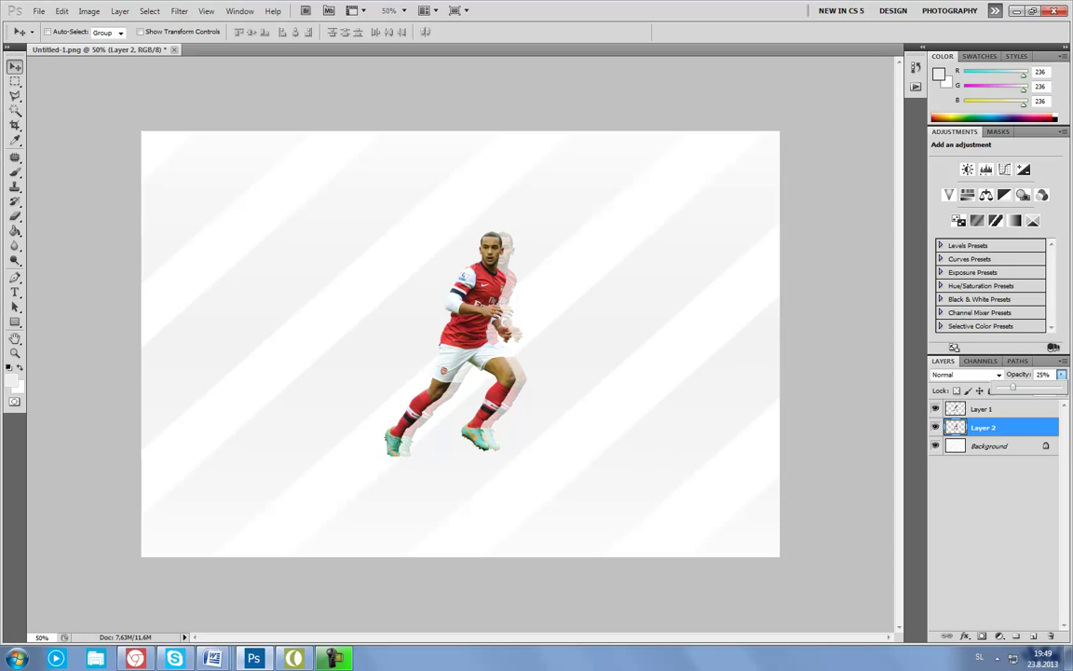
pyautogui.hotkey('ctrl', 'v')
pyautogui.hotkey('ctrl', 't')
pyautogui.click(119, 10)
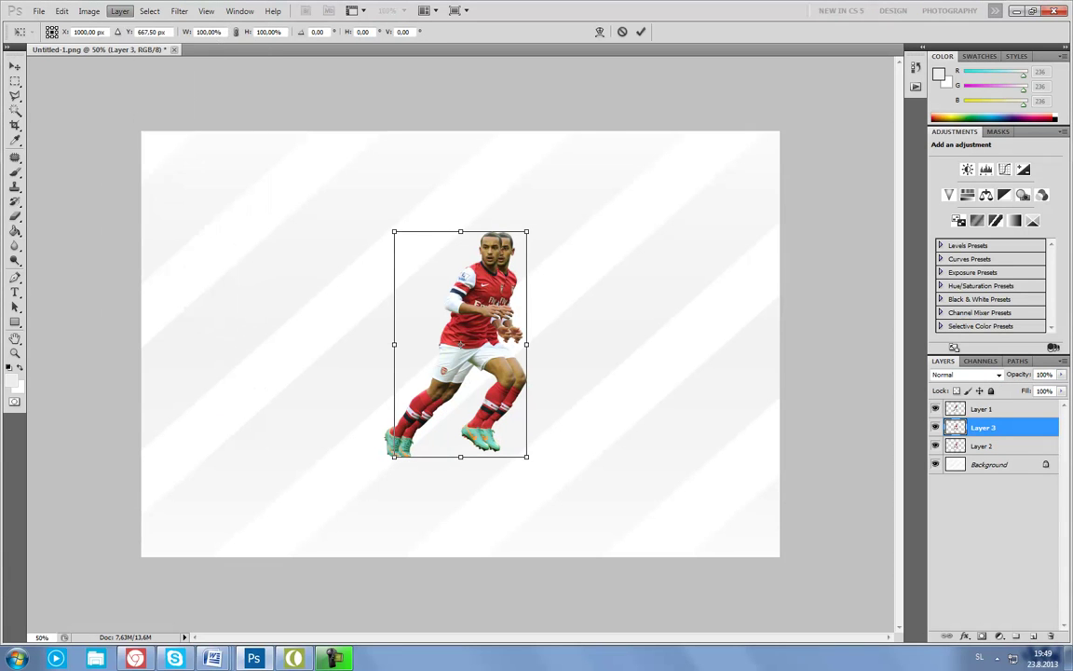
pyautogui.press('Return')
# Step: Flip the copy vertically and nudge it up to meet the player's feet
pyautogui.click(89, 10)
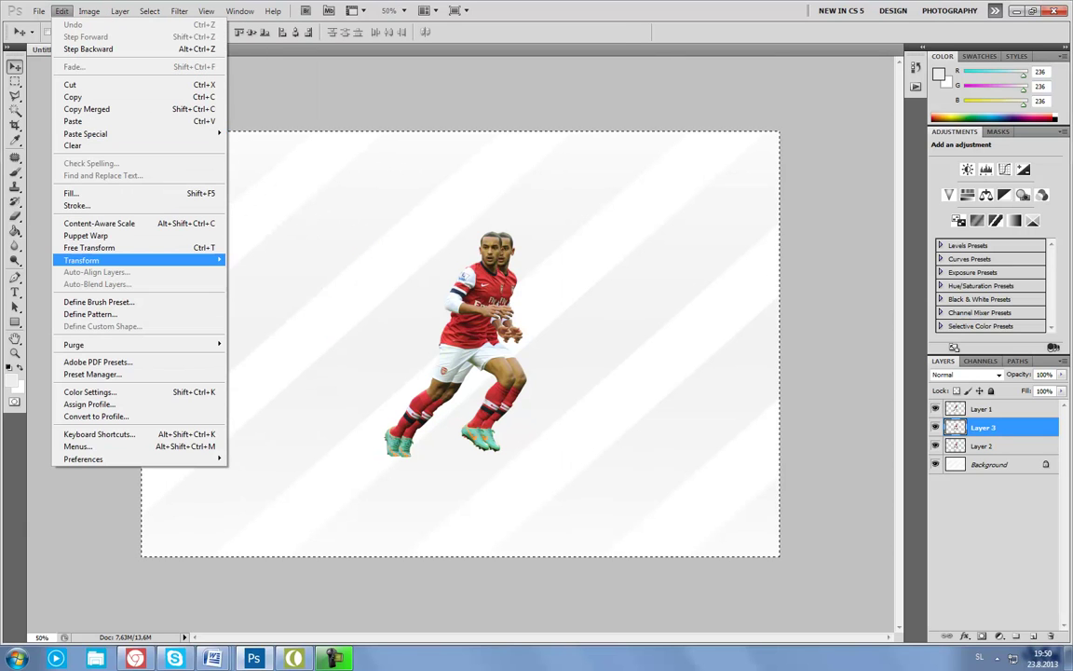
pyautogui.click(307, 465)
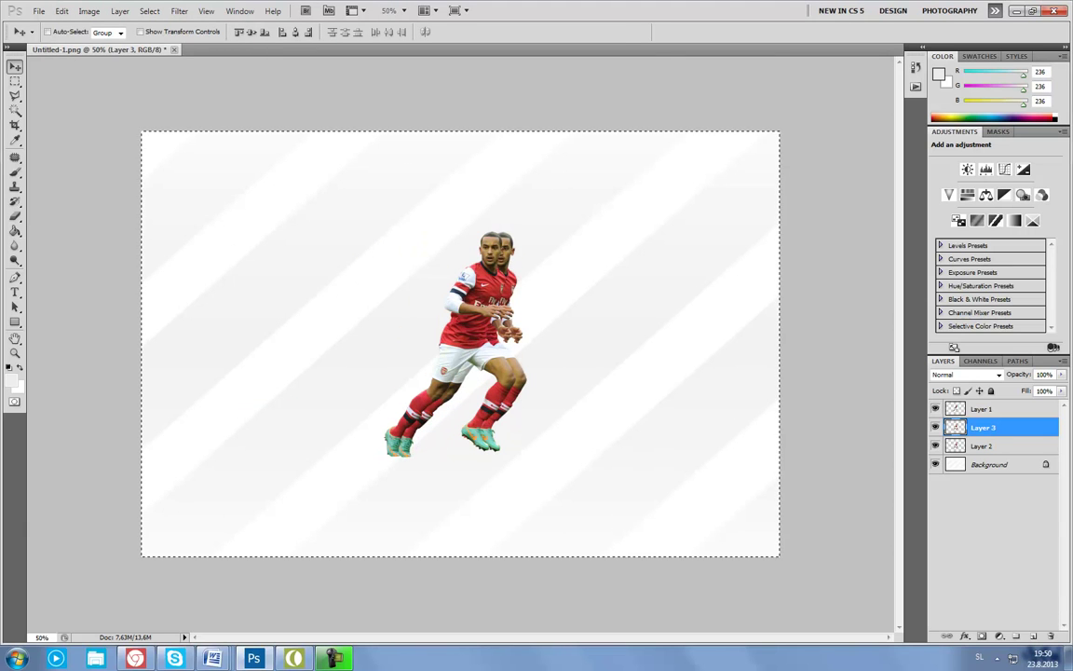
pyautogui.click(89, 11)
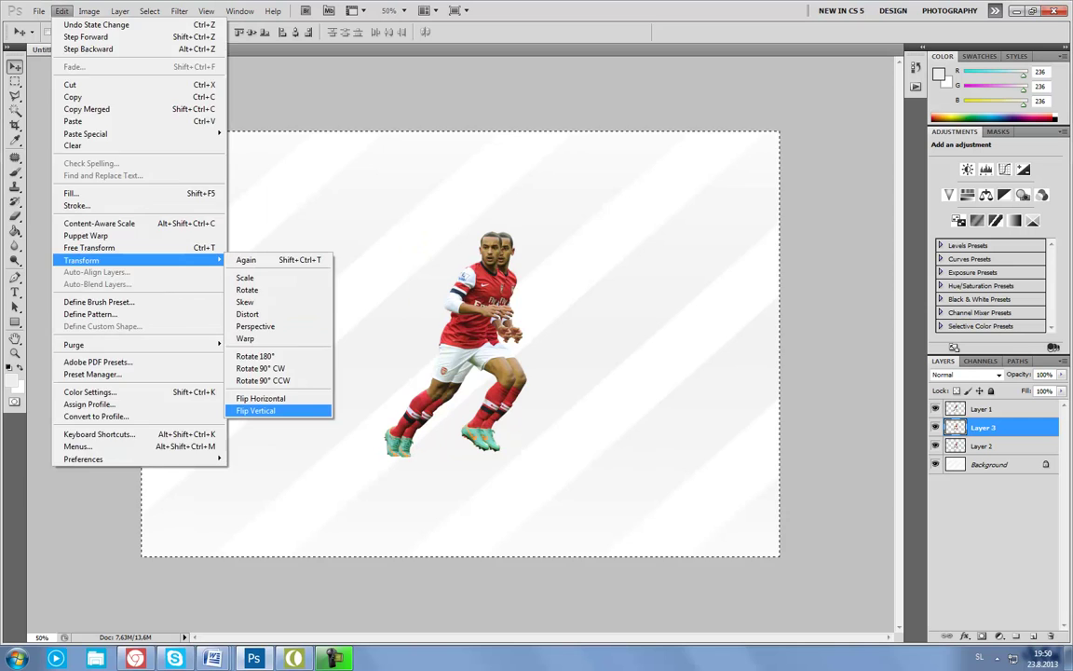
pyautogui.click(256, 410)
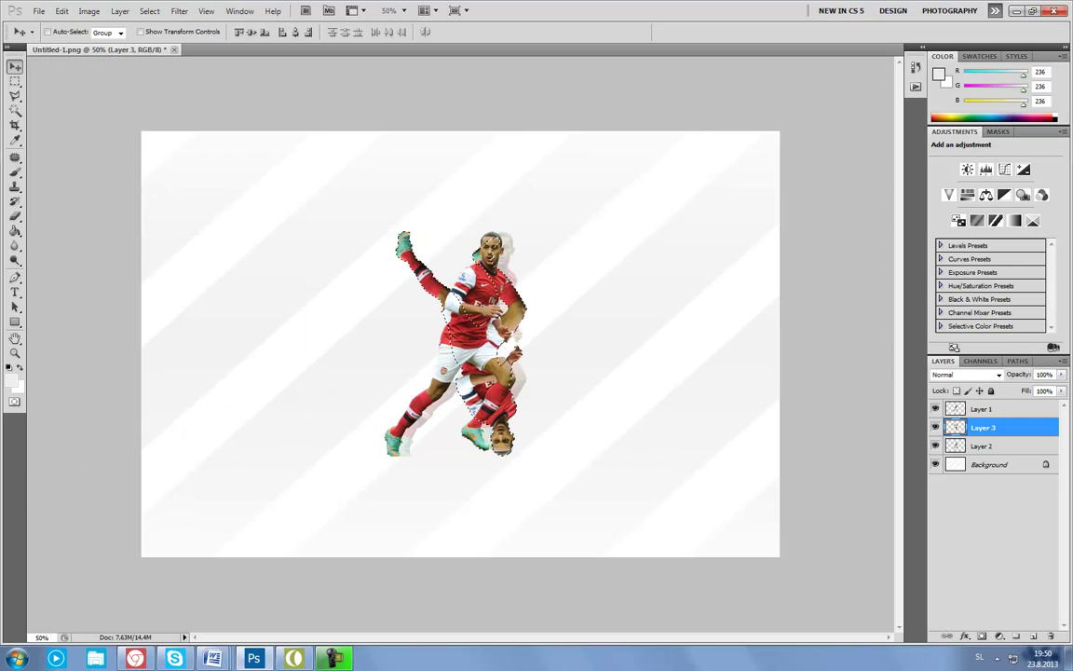
pyautogui.press('Up')
pyautogui.press('Up')
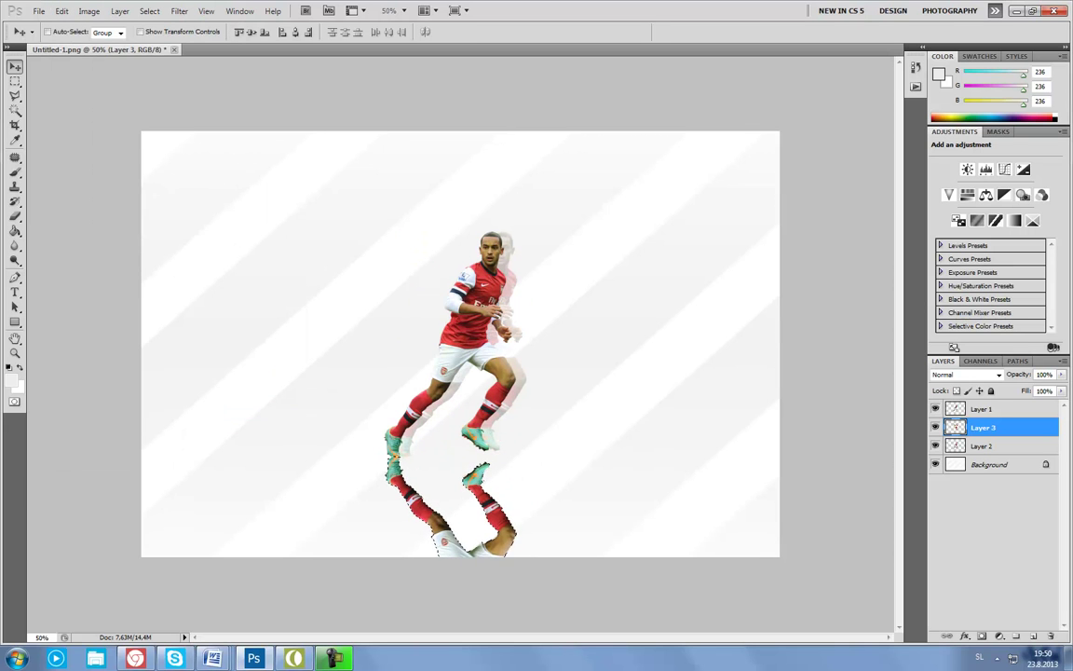
# Step: Fade the reflection to roughly 20% opacity and hide the ghost copy layer
pyautogui.hotkey('ctrl', 'd')
pyautogui.press('m')
pyautogui.moveTo(1062, 375); pyautogui.dragTo(1012, 389)
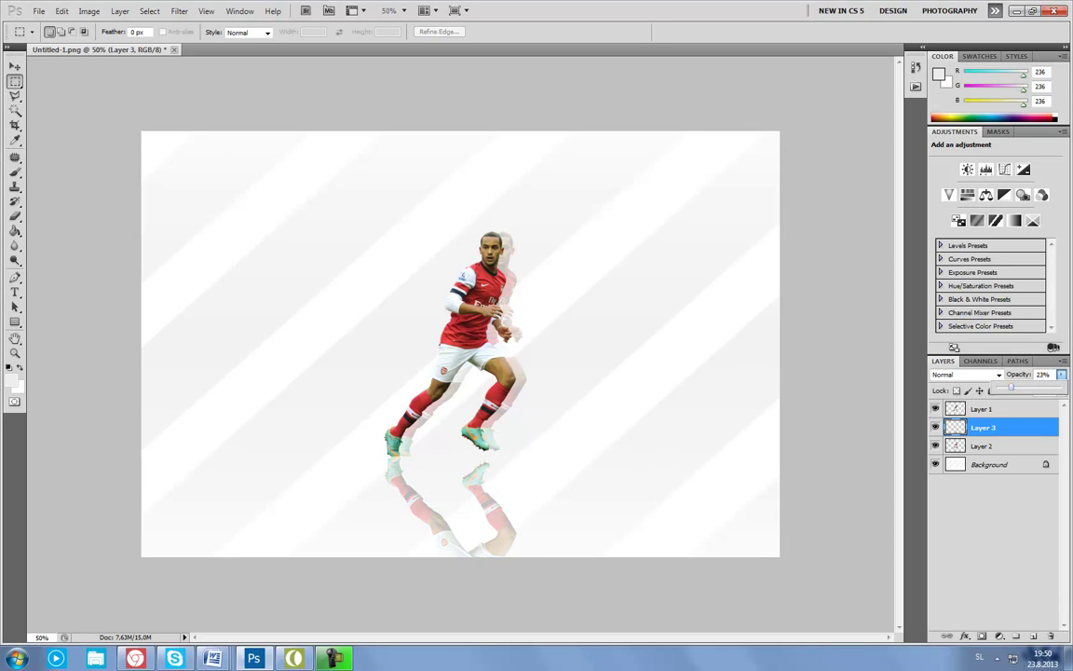
pyautogui.click(936, 445)
pyautogui.doubleClick(983, 446)
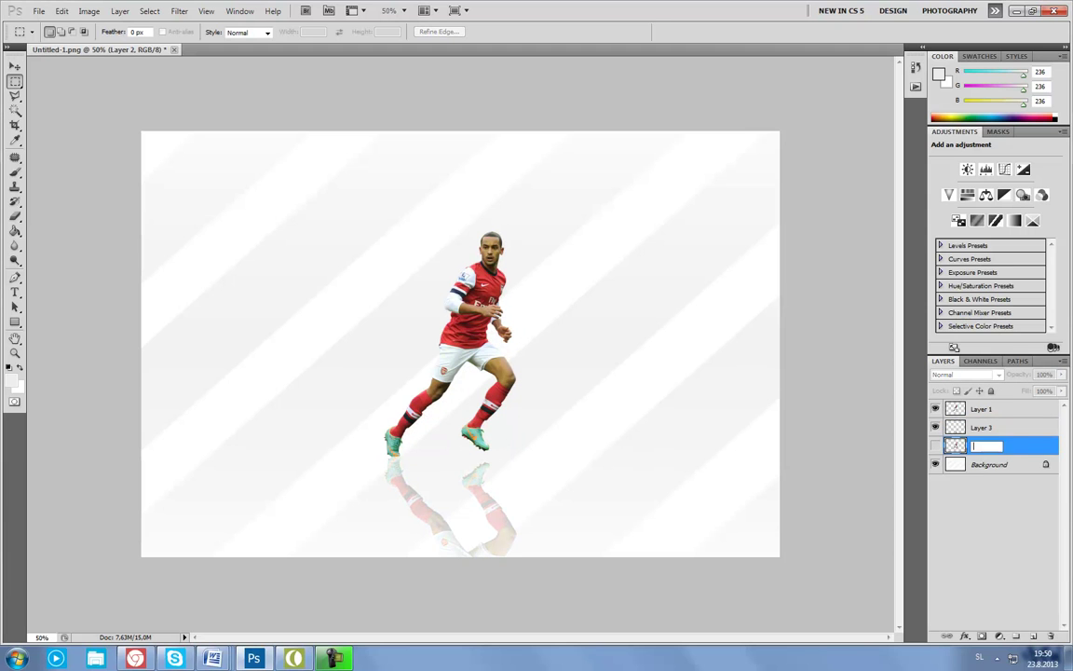
# Step: Select the reflection layer and delete the hidden ghost copy
pyautogui.press('v')
pyautogui.click(438, 485)
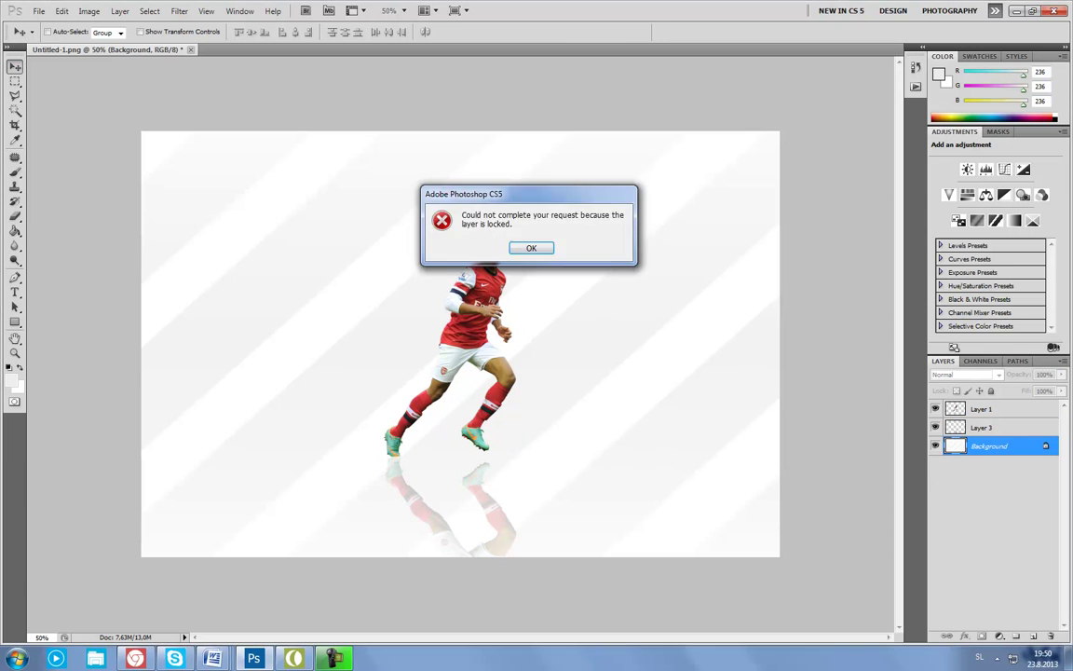
pyautogui.press('Return')
pyautogui.hotkey('alt', ']')
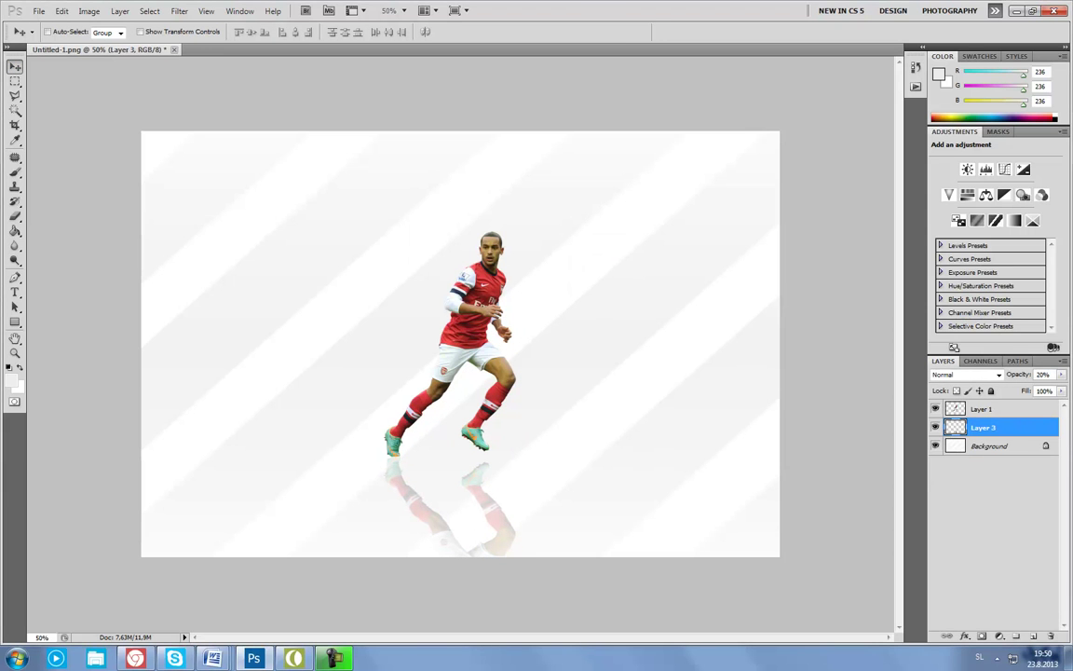
# Step: Adjust the eraser brush settings, then bring up the file-open dialog
pyautogui.press('b')
pyautogui.rightClick(470, 445)
pyautogui.press('Escape')
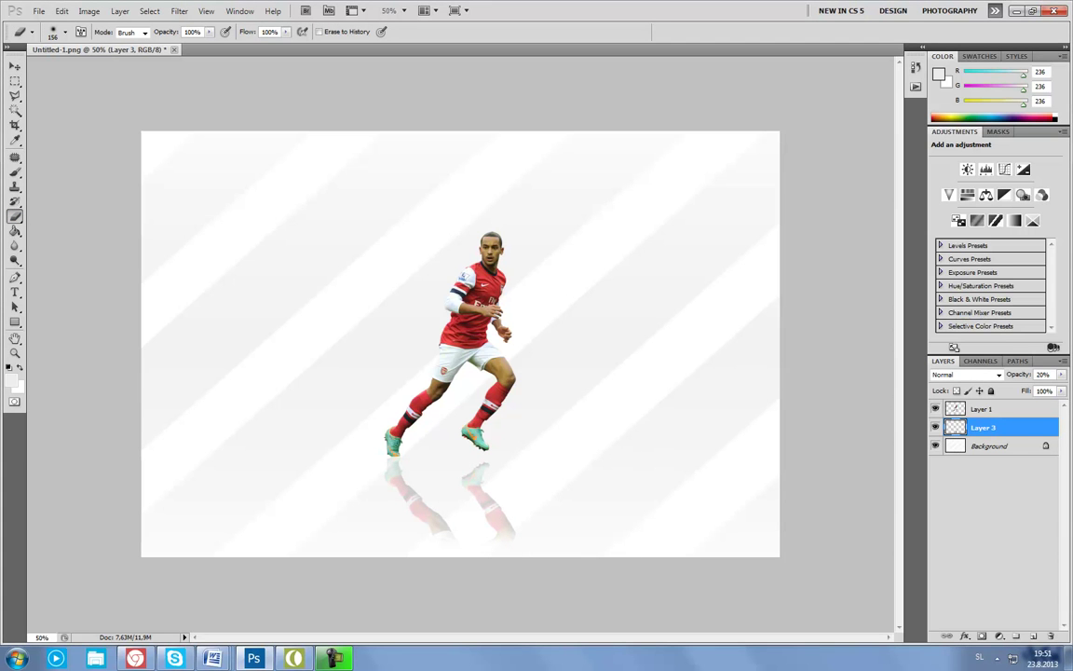
pyautogui.click(39, 10)
pyautogui.click(71, 38)
# Step: Open TheoWalcott2.png, copy the whole image and paste it into Untitled-1
pyautogui.scroll(-3, 550, 214)
pyautogui.click(461, 256)
pyautogui.press('Return')
pyautogui.hotkey('ctrl', 'a')
pyautogui.hotkey('ctrl', 'c')
pyautogui.click(98, 50)
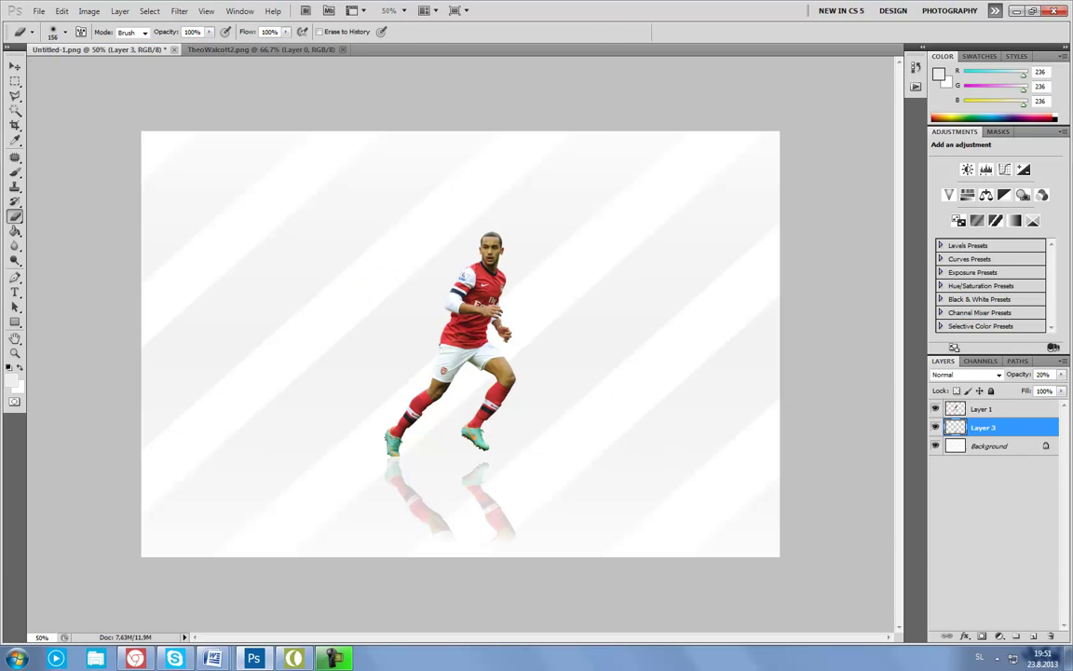
pyautogui.hotkey('ctrl', 'v')
# Step: Rotate the second player, move him left, shorten him, and fade to 56% opacity
pyautogui.hotkey('ctrl', 't')
pyautogui.moveTo(545, 507)
pyautogui.mouseDown()
pyautogui.moveTo(559, 485)
pyautogui.moveTo(548, 506)
pyautogui.mouseUp()
pyautogui.moveTo(460, 344); pyautogui.dragTo(336, 343)
pyautogui.press('Return')
pyautogui.hotkey('ctrl', 't')
pyautogui.moveTo(326, 187); pyautogui.dragTo(326, 207)
pyautogui.press('Return')
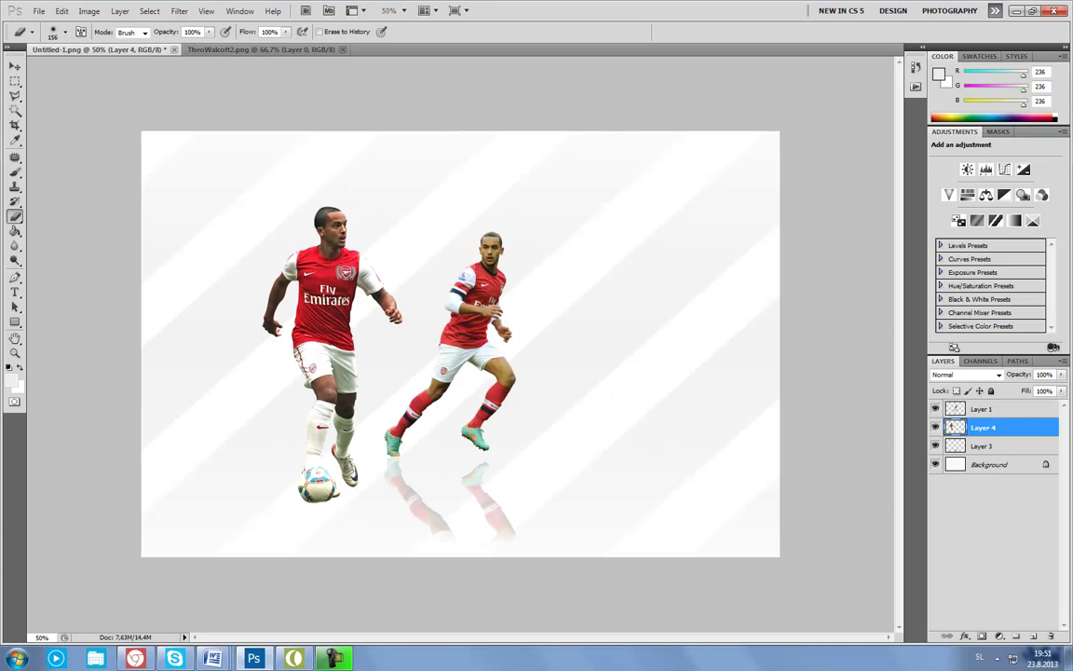
pyautogui.moveTo(1060, 388); pyautogui.dragTo(1032, 388)
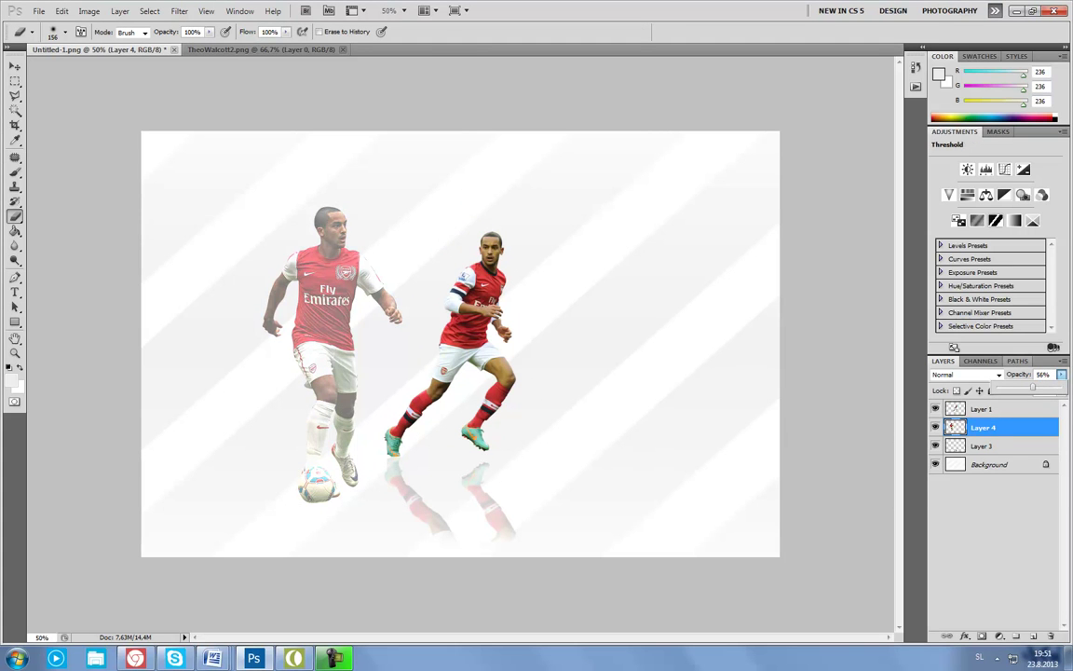
# Step: Add a Gradient Map adjustment in Untitled-1 and edit its stop colour
pyautogui.click(1015, 220)
pyautogui.click(1006, 171)
pyautogui.doubleClick(713, 330)
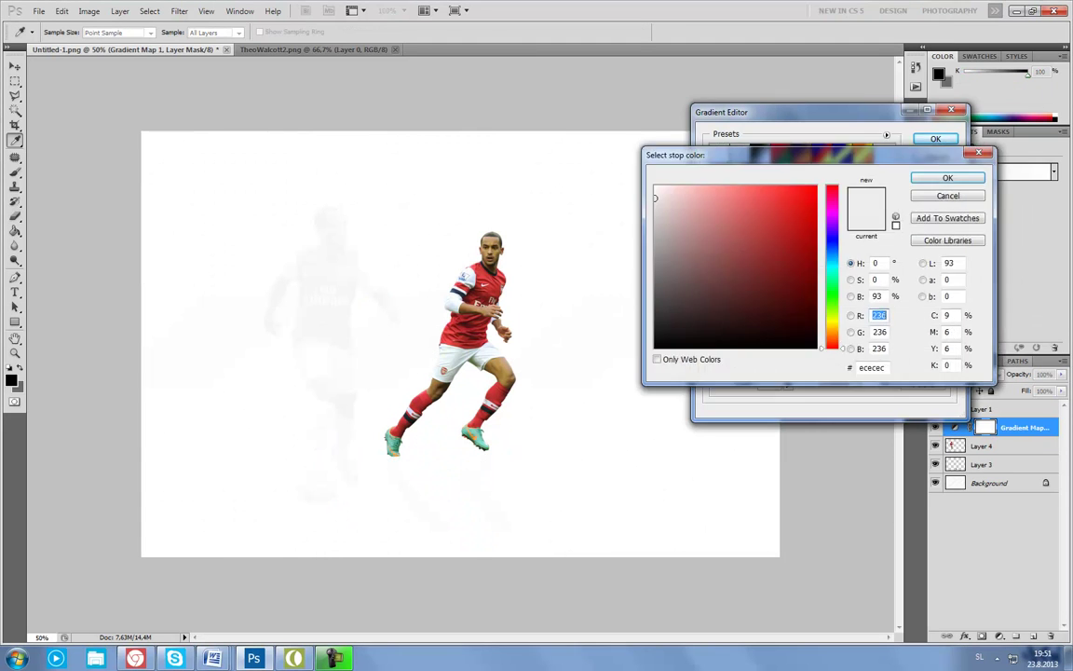
pyautogui.click(953, 177)
pyautogui.click(936, 138)
# Step: Move Layer 3 above the gradient map and Layer 4, previewing the gradient map
pyautogui.click(935, 427)
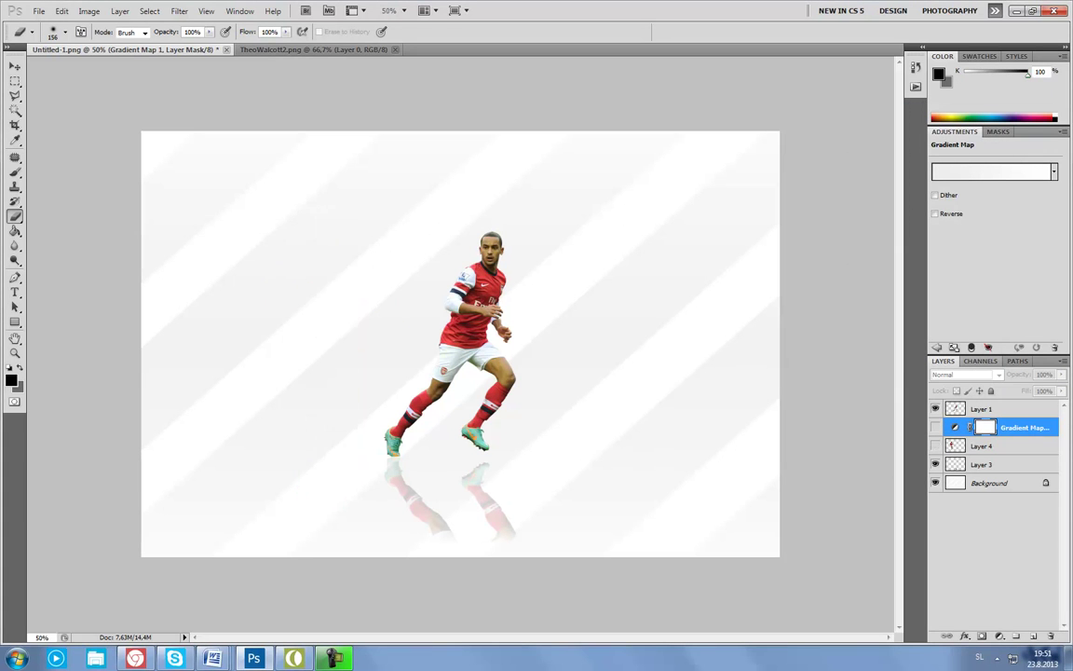
pyautogui.moveTo(981, 464); pyautogui.dragTo(982, 418)
pyautogui.click(1025, 446)
pyautogui.click(935, 445)
pyautogui.click(935, 445)
pyautogui.click(982, 464)
pyautogui.click(284, 49)
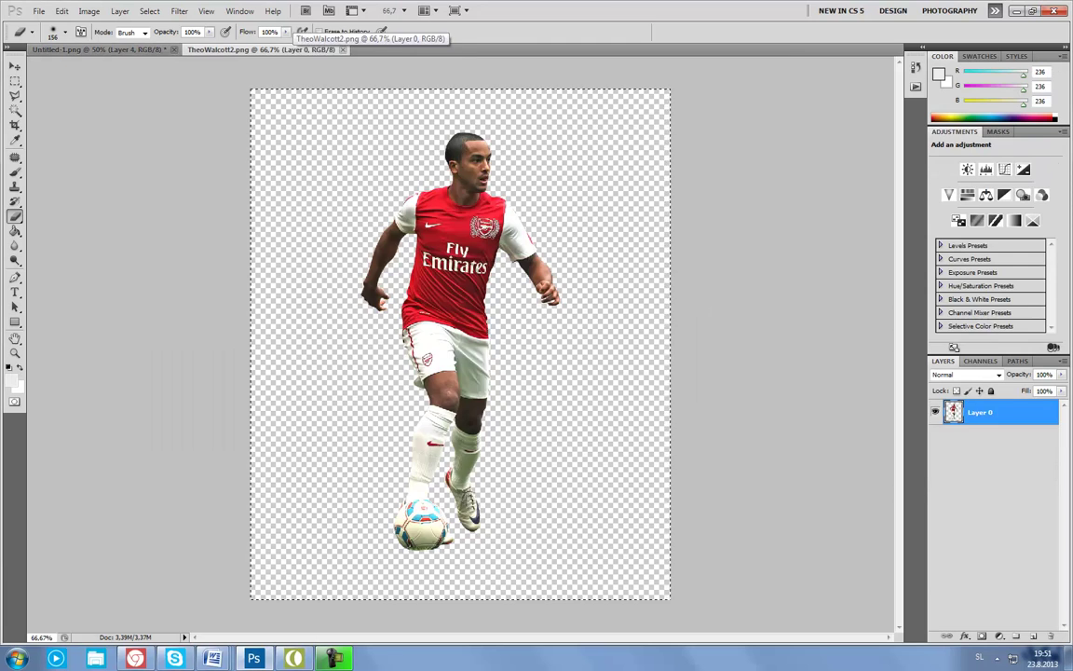
# Step: Tint TheoWalcott2 with a Gradient Map whose dark stop is mauve
pyautogui.click(1014, 220)
pyautogui.click(994, 172)
pyautogui.doubleClick(714, 332)
pyautogui.click(678, 264)
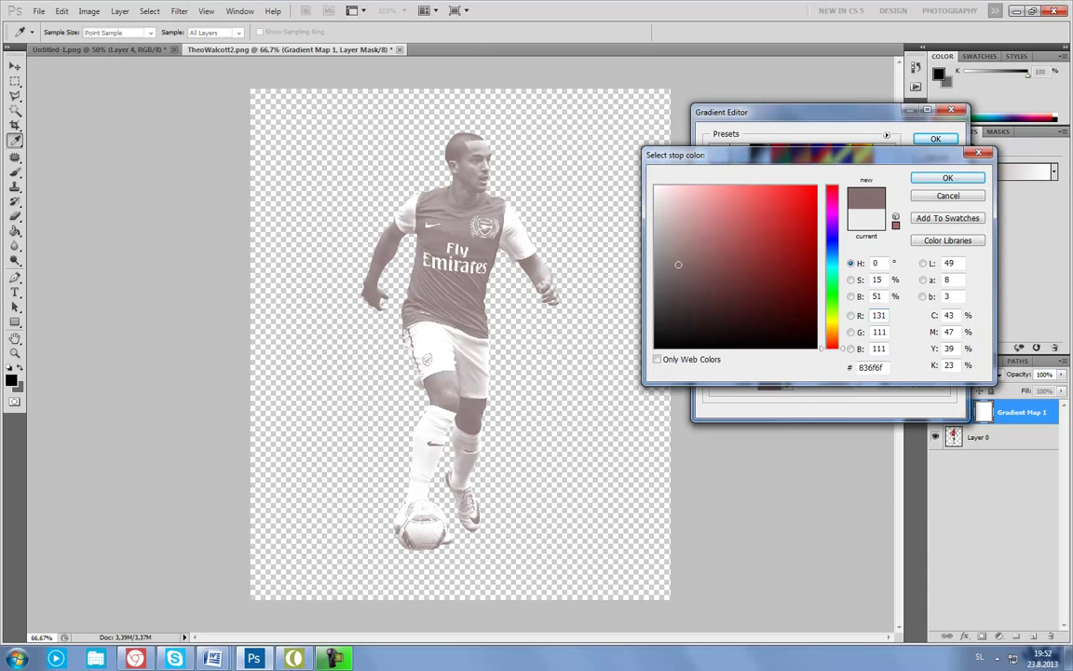
pyautogui.click(947, 178)
pyautogui.click(936, 138)
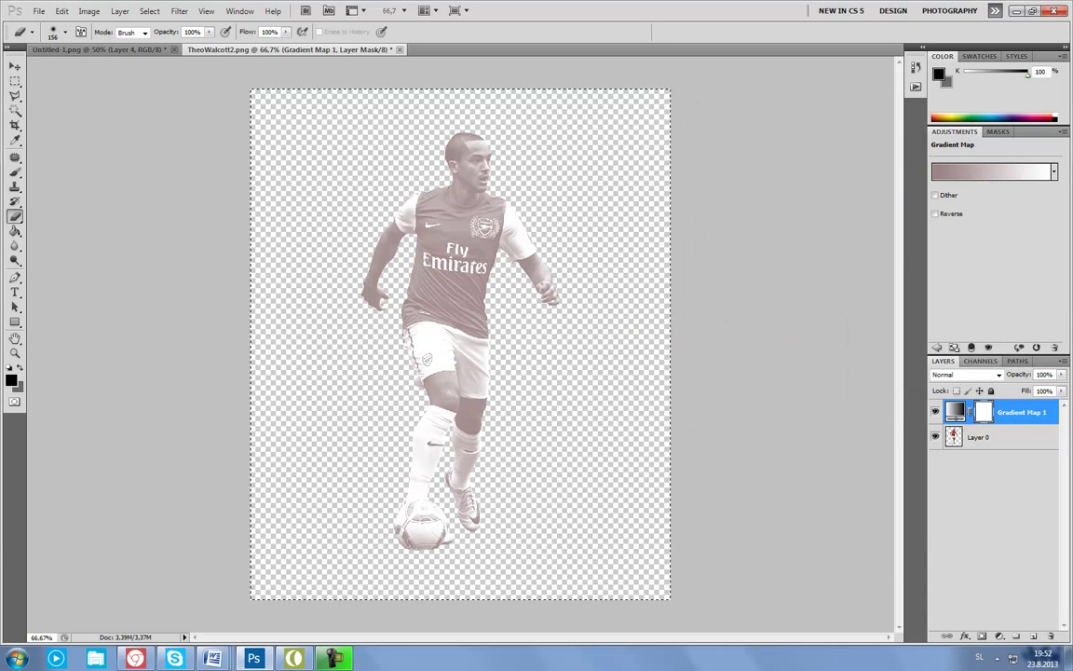
# Step: Delete the faded left player from the Untitled-1 composite
pyautogui.click(98, 49)
pyautogui.click(284, 49)
pyautogui.click(97, 50)
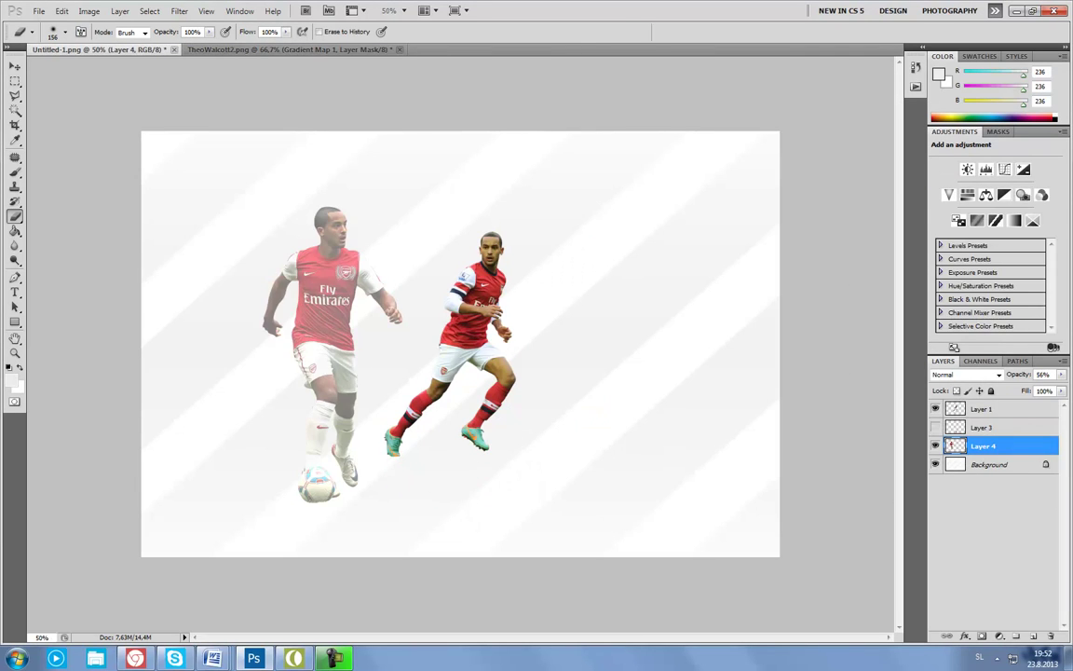
pyautogui.press('Delete')
pyautogui.click(298, 49)
# Step: Save the tinted TheoWalcott2 image as a PNG named '123'
pyautogui.click(39, 10)
pyautogui.click(65, 195)
pyautogui.click(569, 329)
pyautogui.click(521, 494)
pyautogui.write('123')
pyautogui.press('Return')
pyautogui.press('Return')
# Step: Open 222.png and paste the whole tinted player into Untitled-1 as a new layer
pyautogui.hotkey('ctrl', 'Tab')
pyautogui.click(39, 10)
pyautogui.click(47, 54)
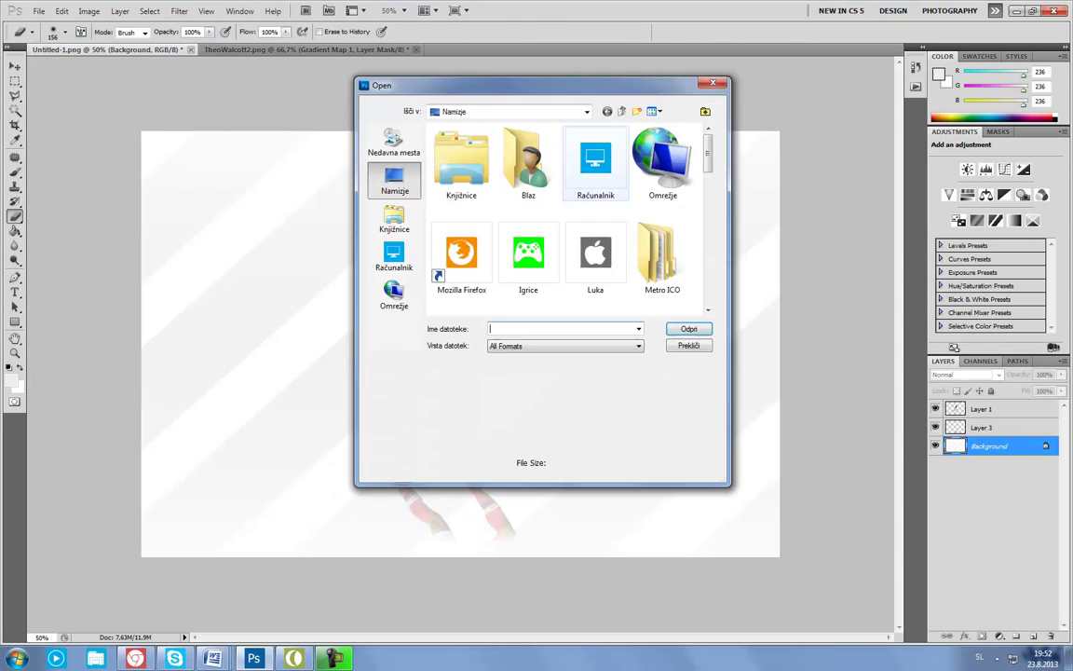
pyautogui.scroll(-3, 559, 223)
pyautogui.doubleClick(465, 201)
pyautogui.hotkey('ctrl', 'a')
pyautogui.hotkey('ctrl', 'c')
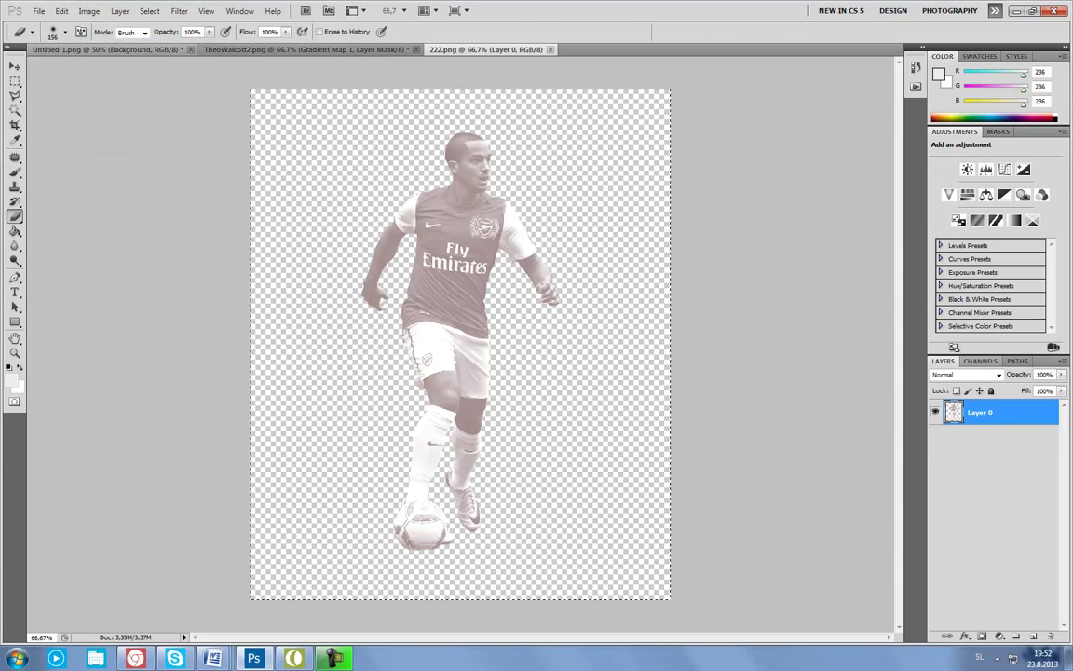
pyautogui.hotkey('ctrl', 'Tab')
pyautogui.hotkey('ctrl', 'v')
# Step: Enlarge the pasted player, shift him left, fade to 25% opacity, and close 222.png
pyautogui.hotkey('ctrl', 't')
pyautogui.moveTo(260, 189); pyautogui.dragTo(228, 160)
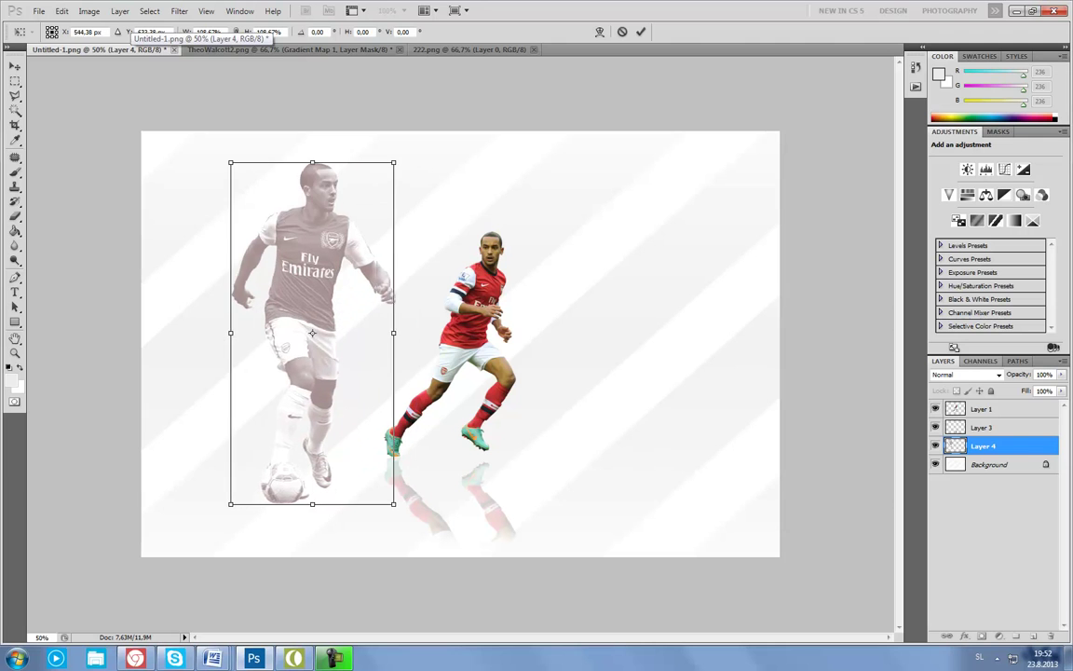
pyautogui.press('Return')
pyautogui.press('e')
pyautogui.click(1061, 374)
pyautogui.moveTo(1058, 389); pyautogui.dragTo(1012, 389)
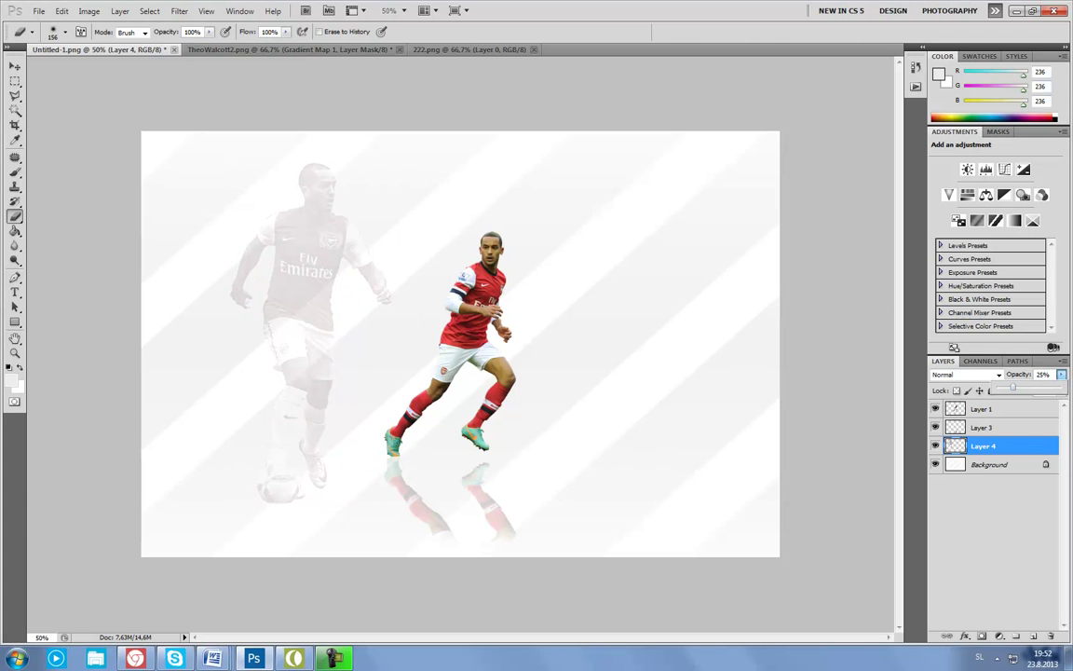
pyautogui.click(534, 49)
# Step: Open the wallcottarsenal.png player image from disk
pyautogui.click(39, 11)
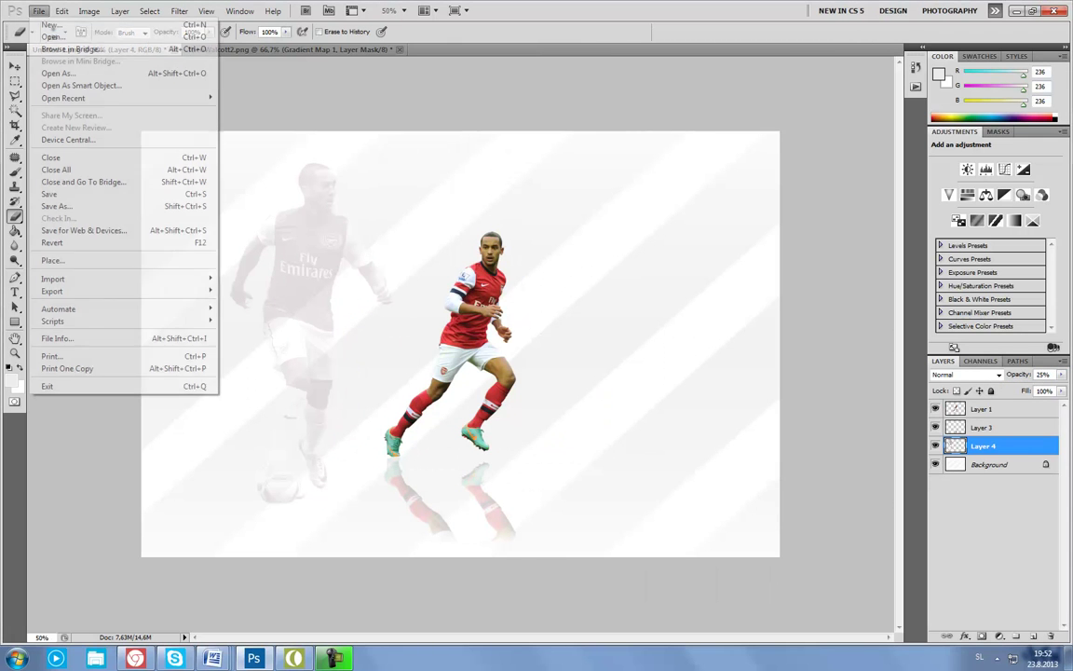
pyautogui.click(46, 54)
pyautogui.scroll(-5, 529, 224)
pyautogui.scroll(-3, 529, 223)
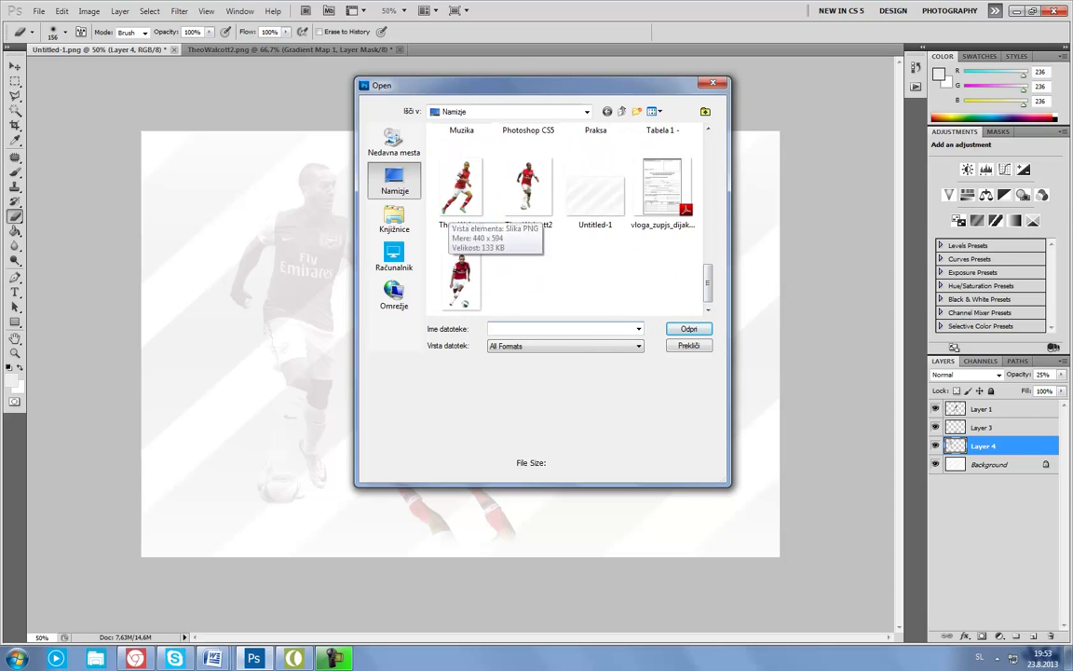
pyautogui.moveTo(438, 84); pyautogui.dragTo(646, 90)
pyautogui.doubleClick(669, 285)
# Step: Add a Gradient Map to the player with reddish-grey gradient stops
pyautogui.click(1014, 220)
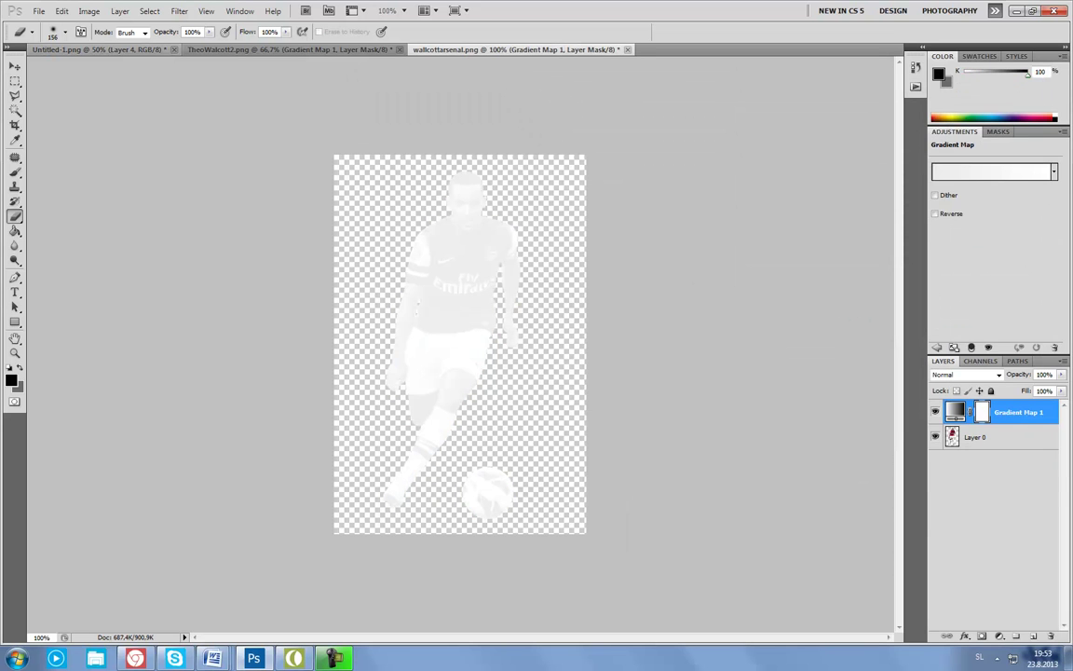
pyautogui.click(993, 173)
pyautogui.click(770, 383)
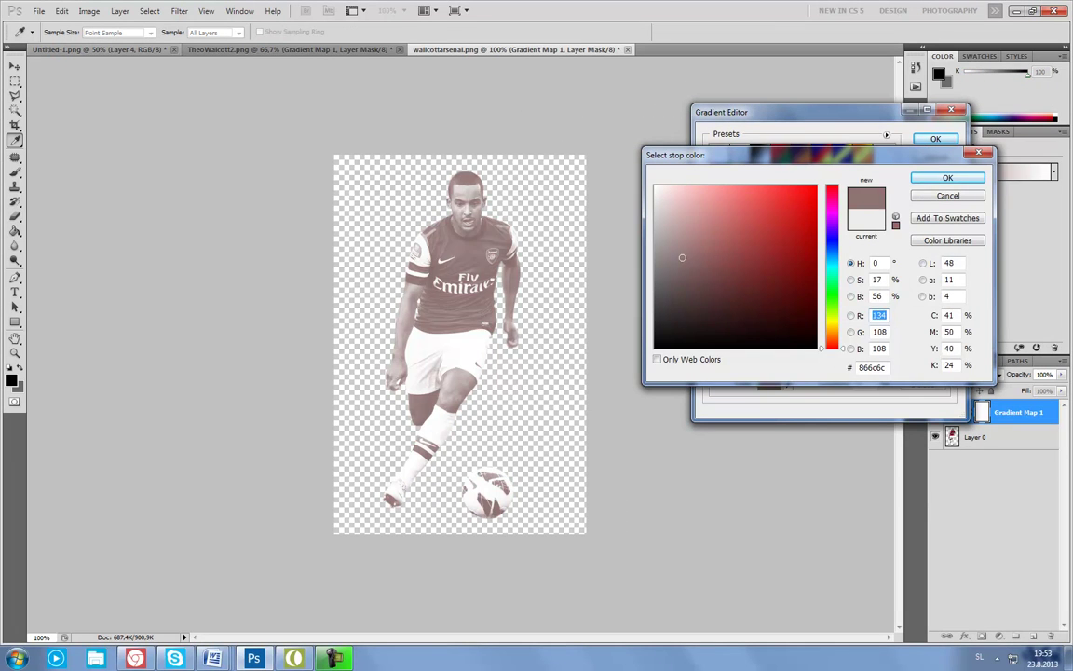
pyautogui.click(947, 177)
pyautogui.click(935, 138)
# Step: Save the tinted player image as a PNG copy
pyautogui.click(39, 10)
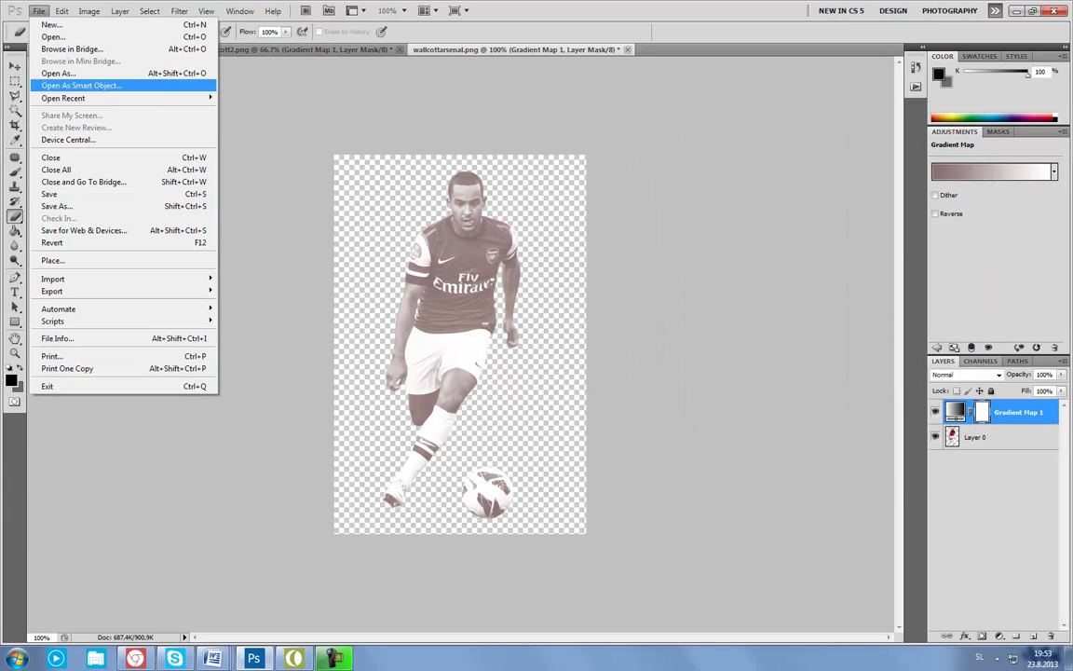
pyautogui.click(56, 187)
pyautogui.click(777, 334)
pyautogui.click(736, 407)
pyautogui.press('Return')
pyautogui.press('Return')
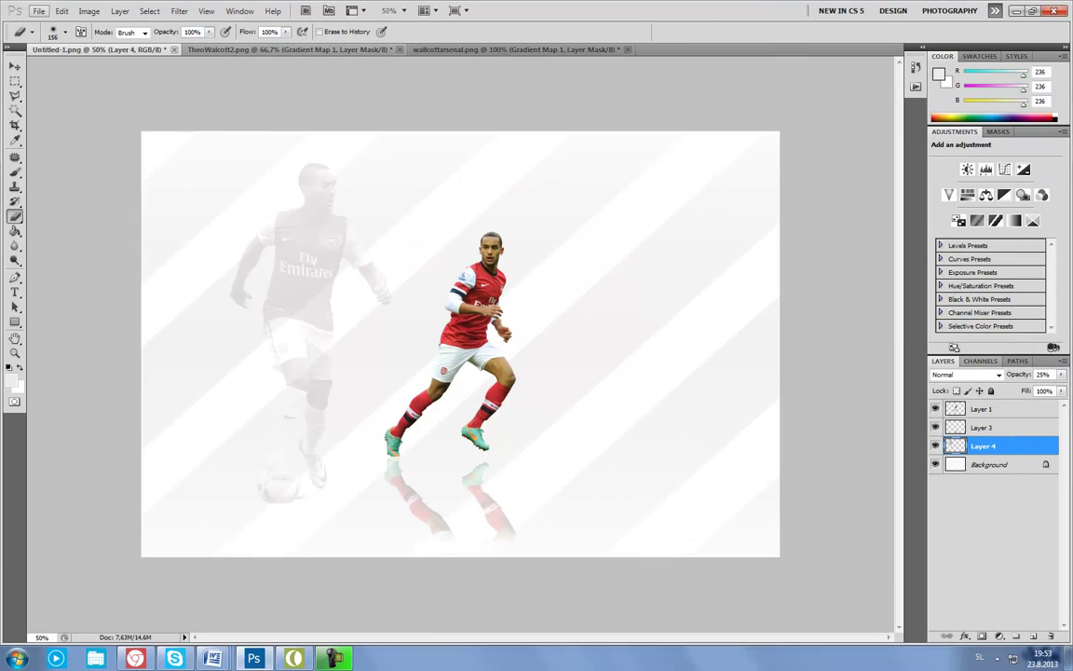
# Step: Bring the tinted player into Untitled-1, moved to the right and enlarged
pyautogui.hotkey('ctrl', 'n')
pyautogui.press('Escape')
pyautogui.hotkey('ctrl', 'o')
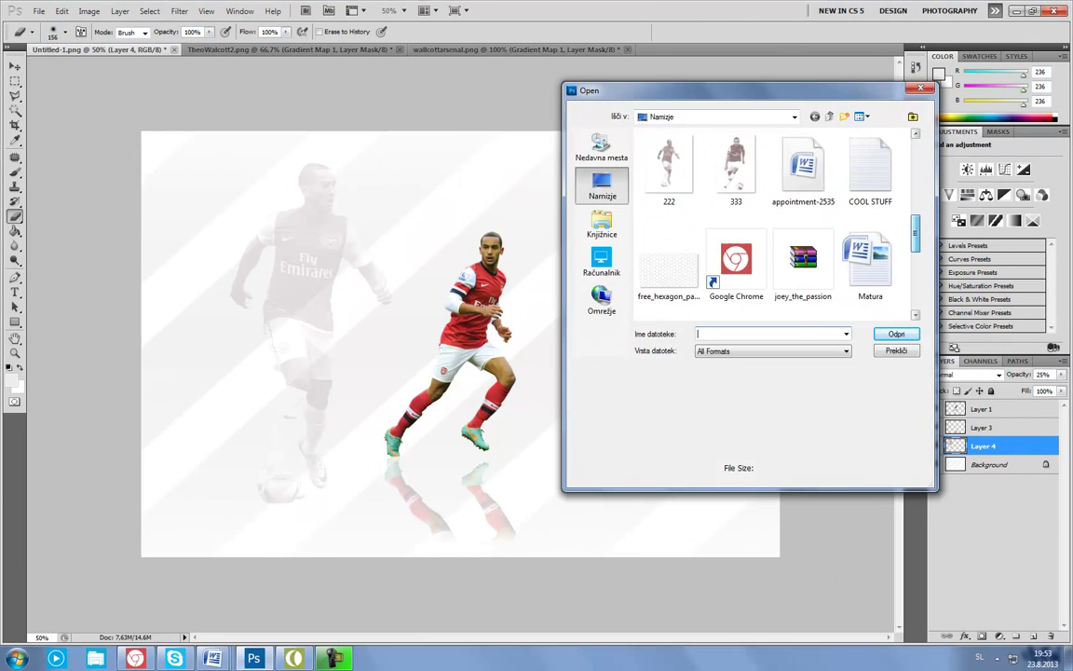
pyautogui.hotkey('ctrl', 't')
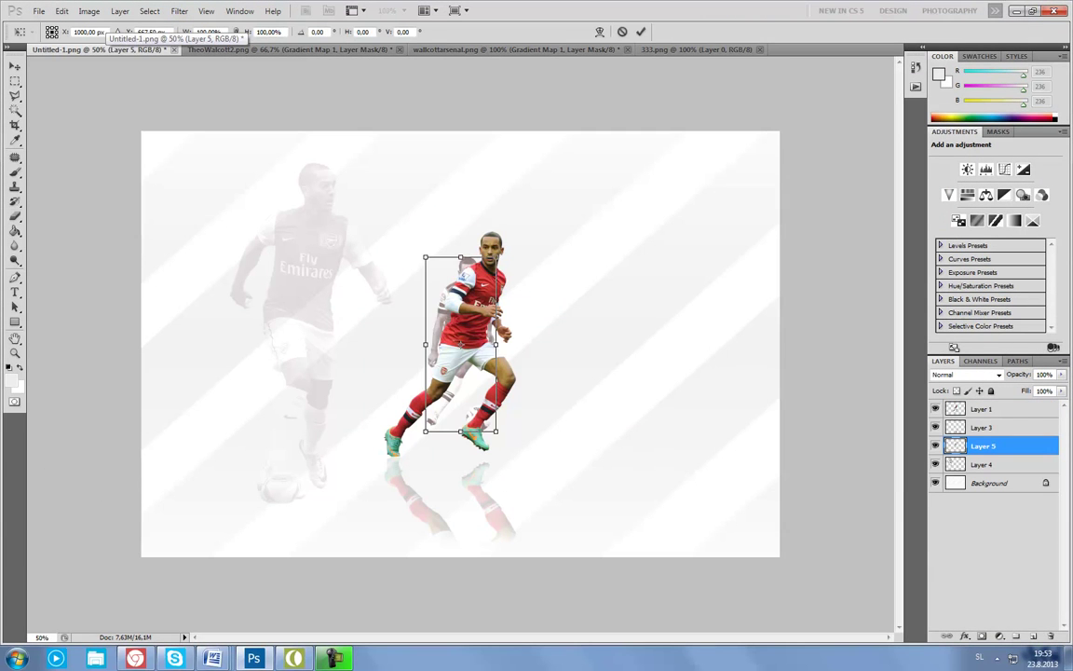
pyautogui.moveTo(489, 351); pyautogui.dragTo(678, 351)
pyautogui.moveTo(738, 200); pyautogui.dragTo(751, 166)
pyautogui.press('Return')
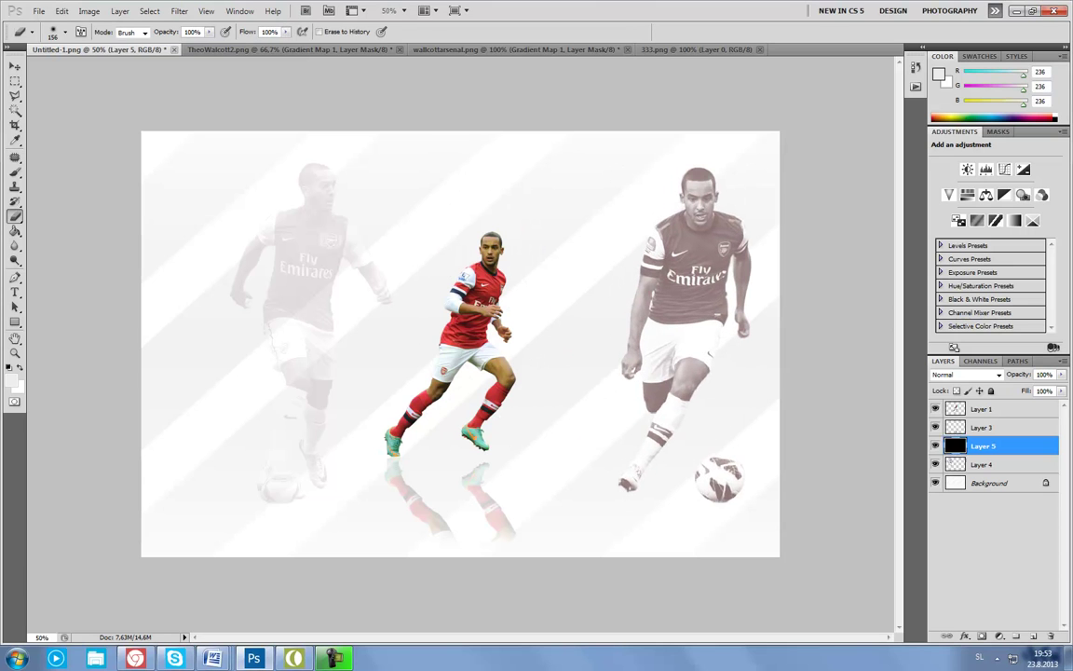
# Step: Shift the right-hand player slightly left, shrink it a little, and set opacity 25%
pyautogui.moveTo(683, 335); pyautogui.dragTo(664, 335)
pyautogui.hotkey('ctrl', 't')
pyautogui.moveTo(731, 504); pyautogui.dragTo(718, 486)
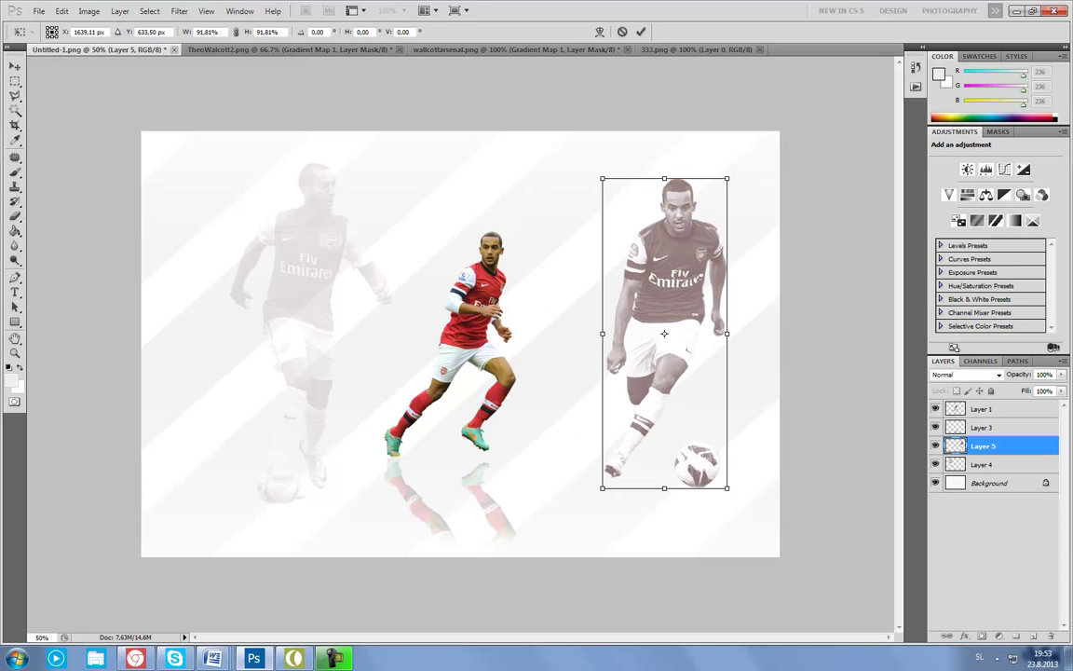
pyautogui.press('Return')
pyautogui.press('2')
pyautogui.press('6')
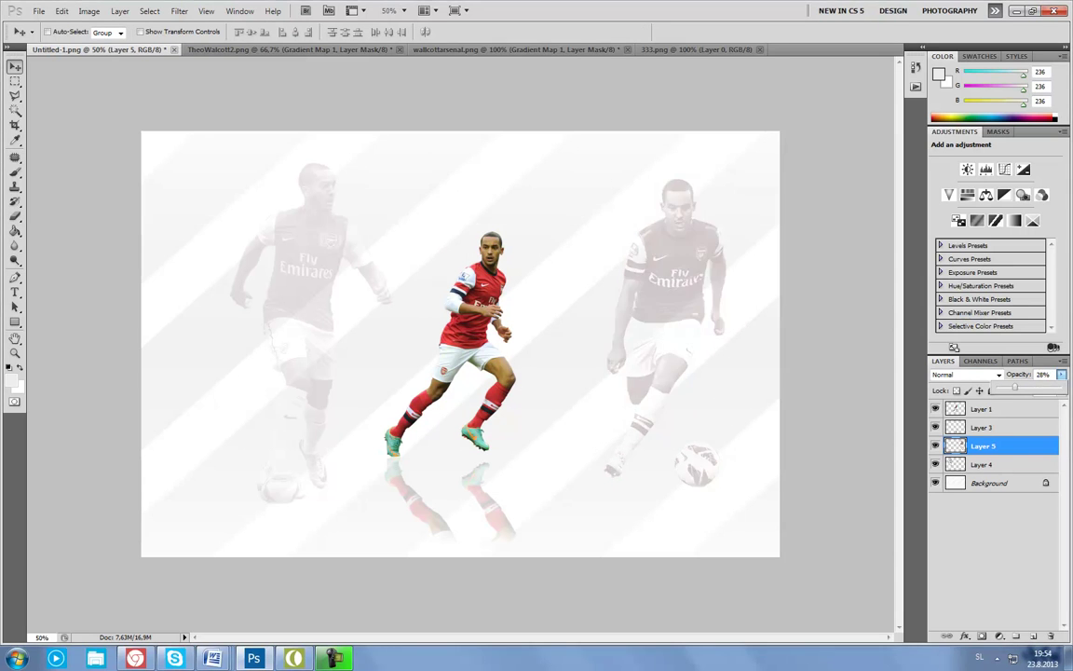
pyautogui.press('Return')
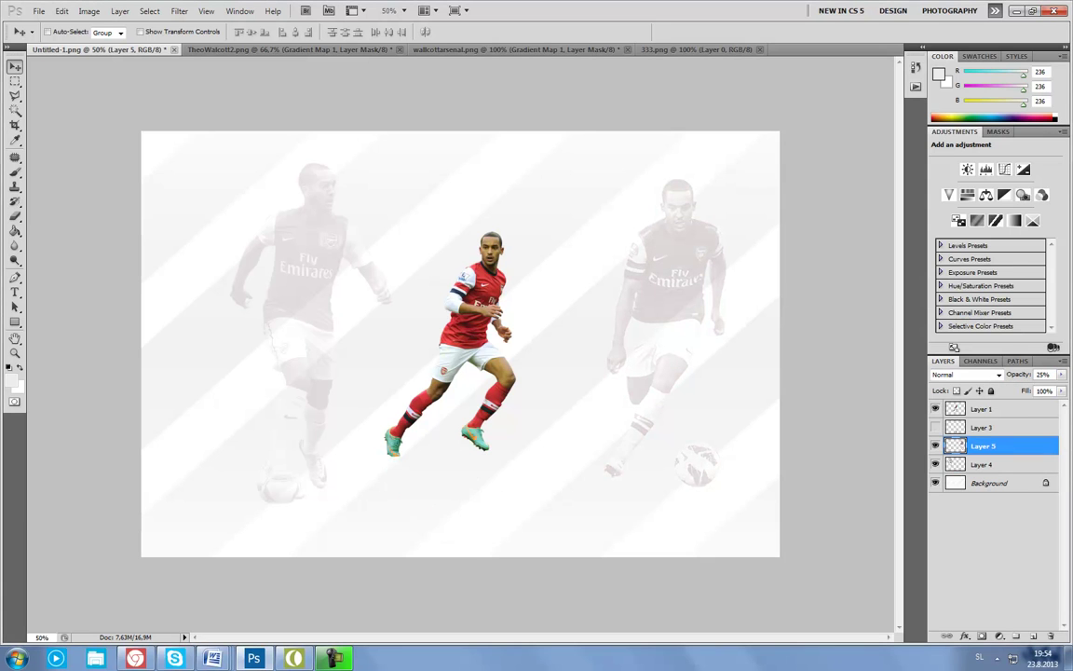
# Step: Nudge both the left and right side players further left
pyautogui.hotkey('alt', '[')
pyautogui.hotkey('shift', 'Left')
pyautogui.hotkey('shift', 'Left')
pyautogui.hotkey('shift', 'Left')
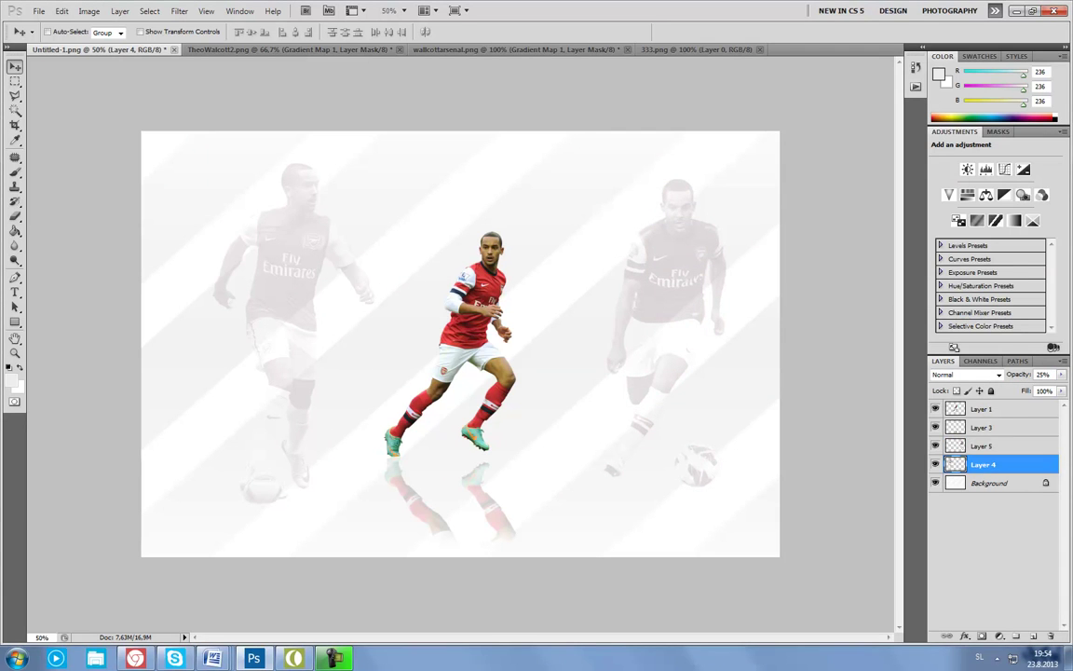
pyautogui.hotkey('alt', '.')
pyautogui.hotkey('alt', '[')
pyautogui.hotkey('alt', '[')
pyautogui.hotkey('shift', 'Left')
pyautogui.hotkey('shift', 'Left')
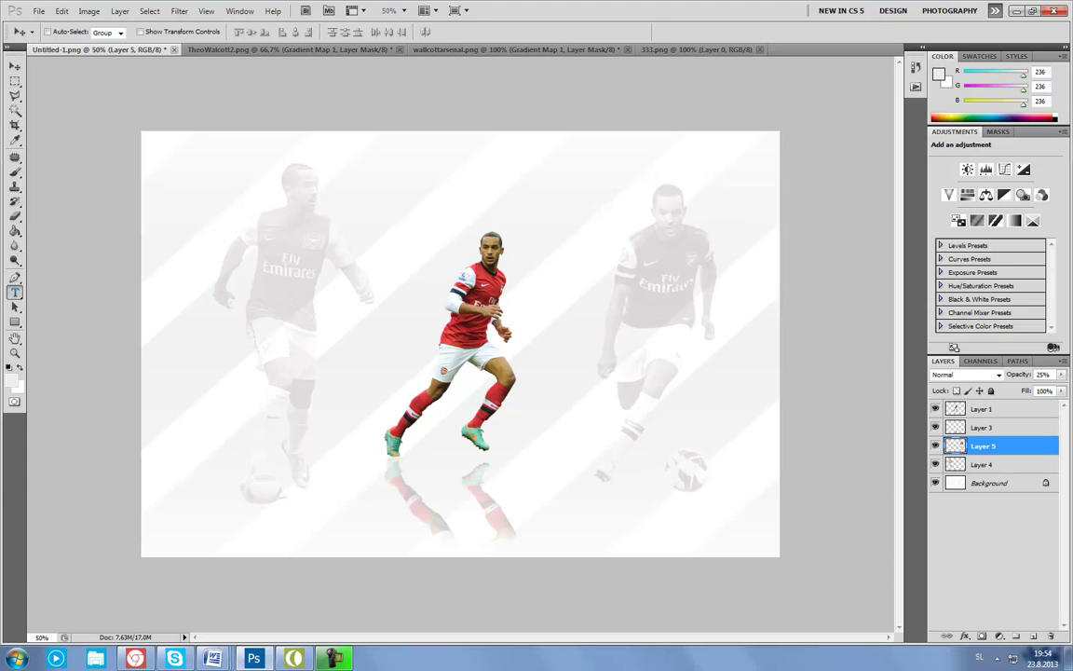
# Step: Draw a paragraph text box above the central player and begin typing the title
pyautogui.click(15, 292)
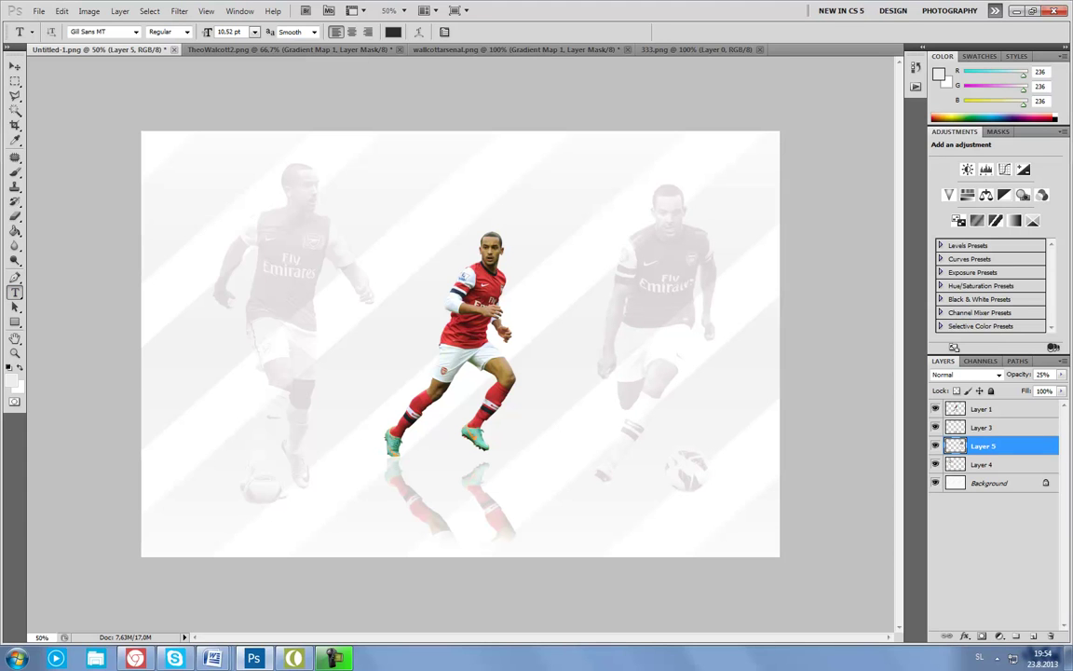
pyautogui.moveTo(343, 140); pyautogui.dragTo(605, 206)
pyautogui.write('THEO WALCO')
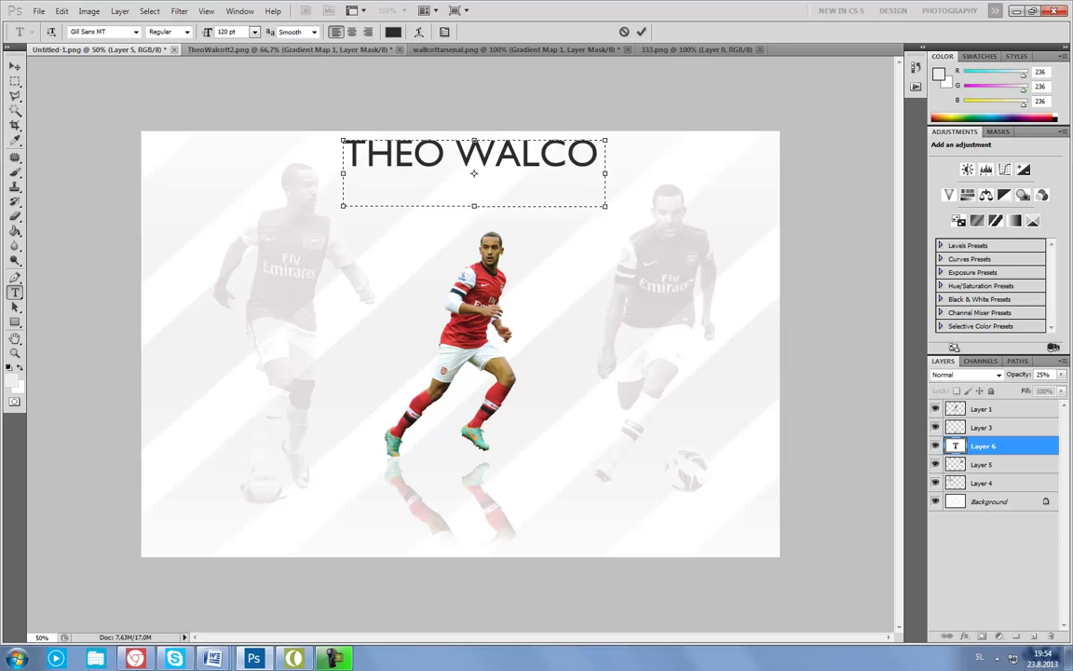
pyautogui.write('TT')
# Step: Search the web for 'WALCLOTT' reference images, then return to Photoshop
pyautogui.hotkey('alt', 'Tab')
pyautogui.hotkey('ctrl', 't')
pyautogui.write('WALC')
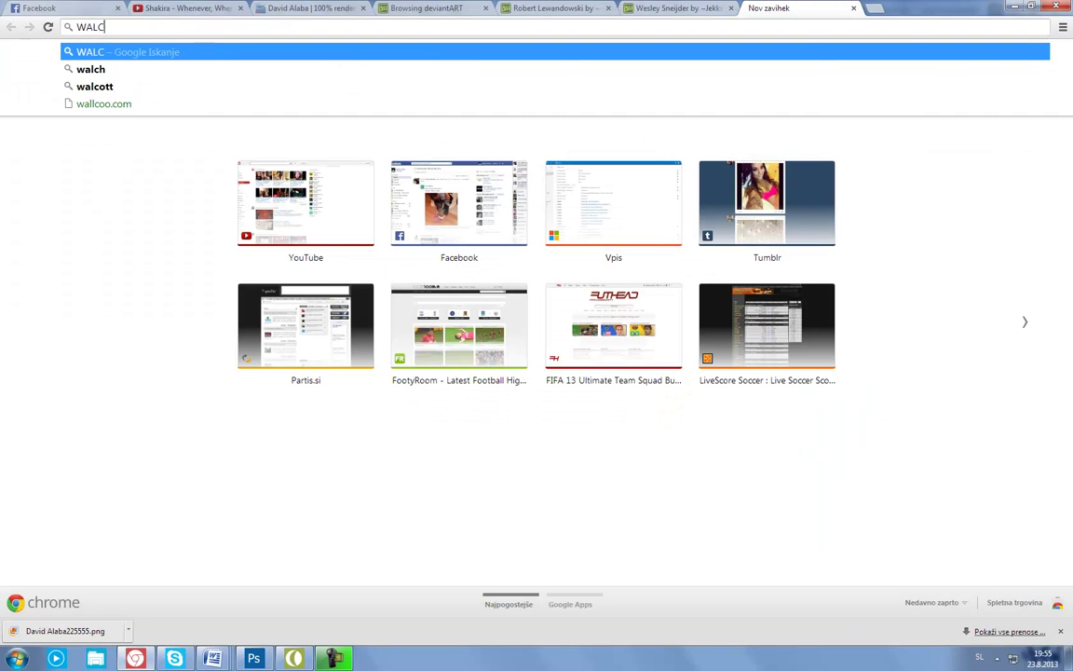
pyautogui.write('LOTT&oq=WALCLOTT&aqs=chrome..69i57j0l3.4098j0&sourceid=chrome&ie=UTF-8')
pyautogui.press('Return')
pyautogui.hotkey('ctrl', 'w')
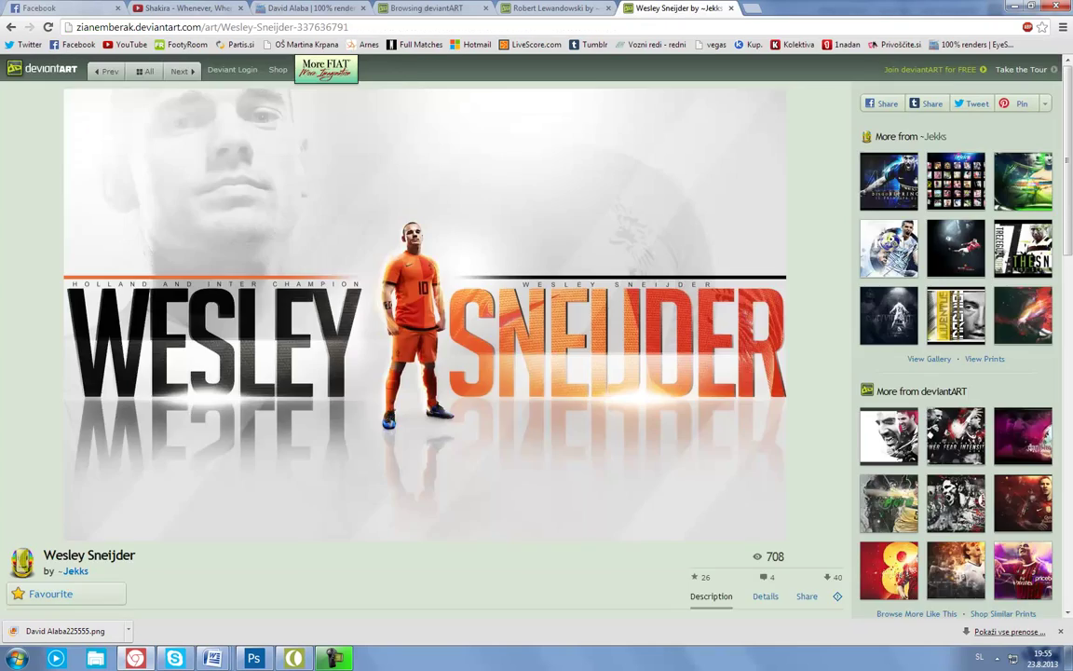
pyautogui.hotkey('alt', 'Tab')
pyautogui.hotkey('ctrl', 't')
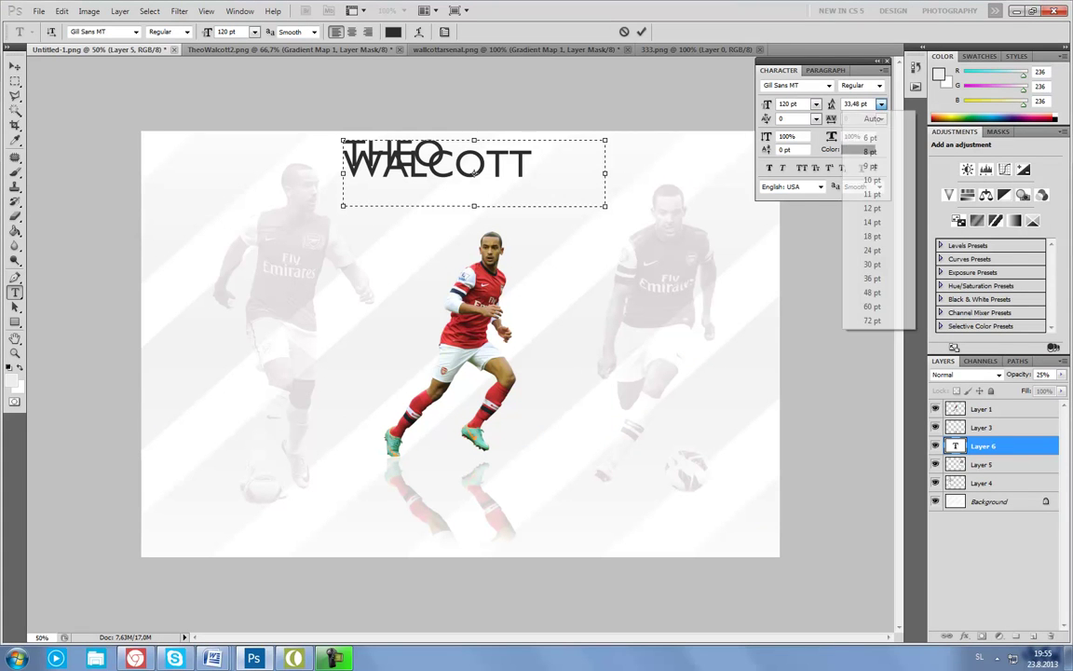
# Step: Set the title's leading to 110 pt
pyautogui.hotkey('ctrl', 'a')
pyautogui.click(881, 103)
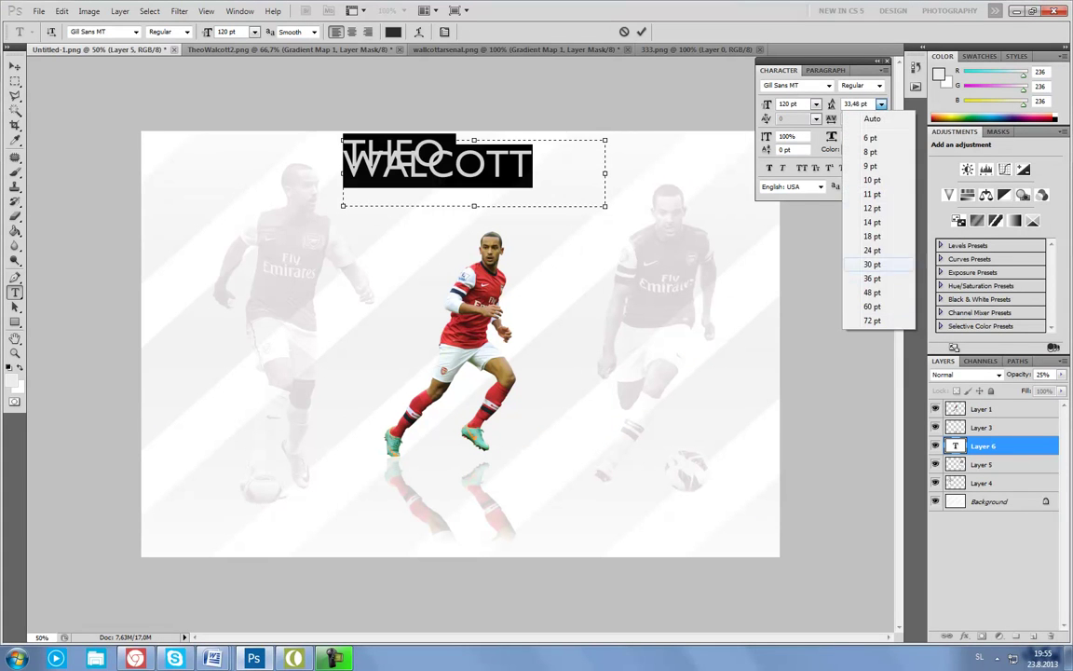
pyautogui.click(872, 320)
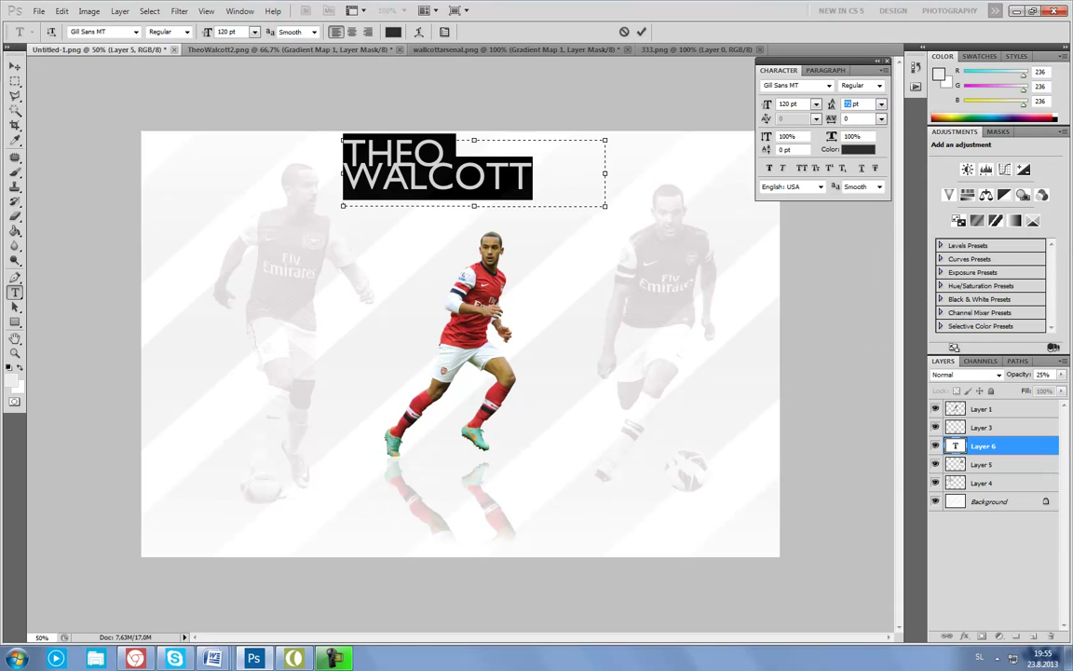
pyautogui.write('110')
pyautogui.press('Return')
# Step: Add spaces to centre THEO over WALCOTT and move the title right over the player
pyautogui.click(15, 66)
pyautogui.click(880, 61)
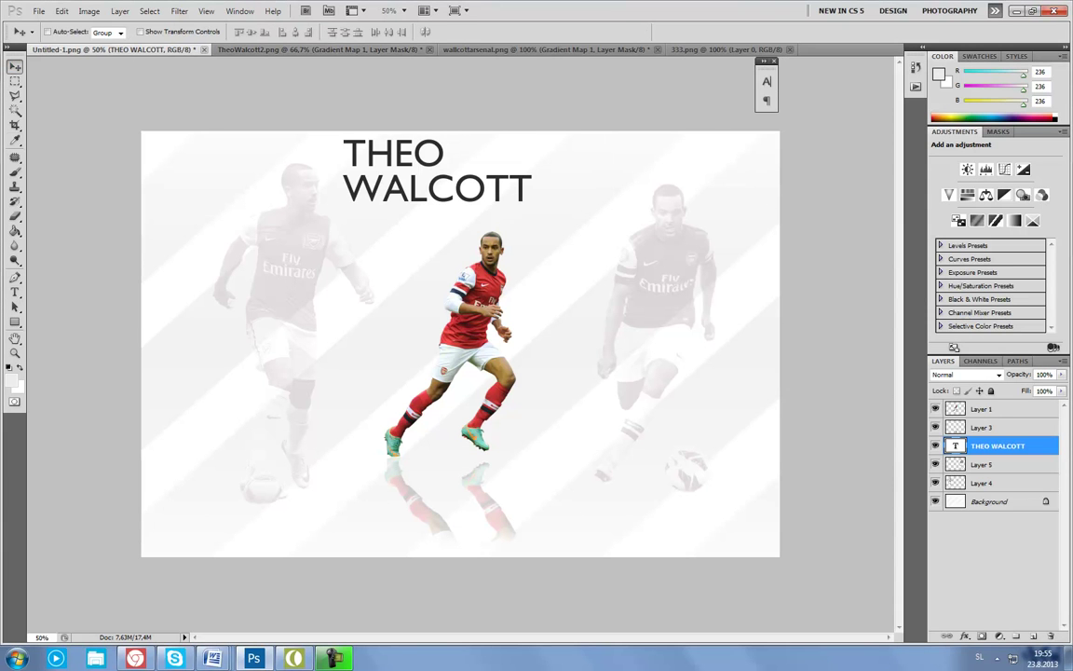
pyautogui.press('t')
pyautogui.click(345, 153)
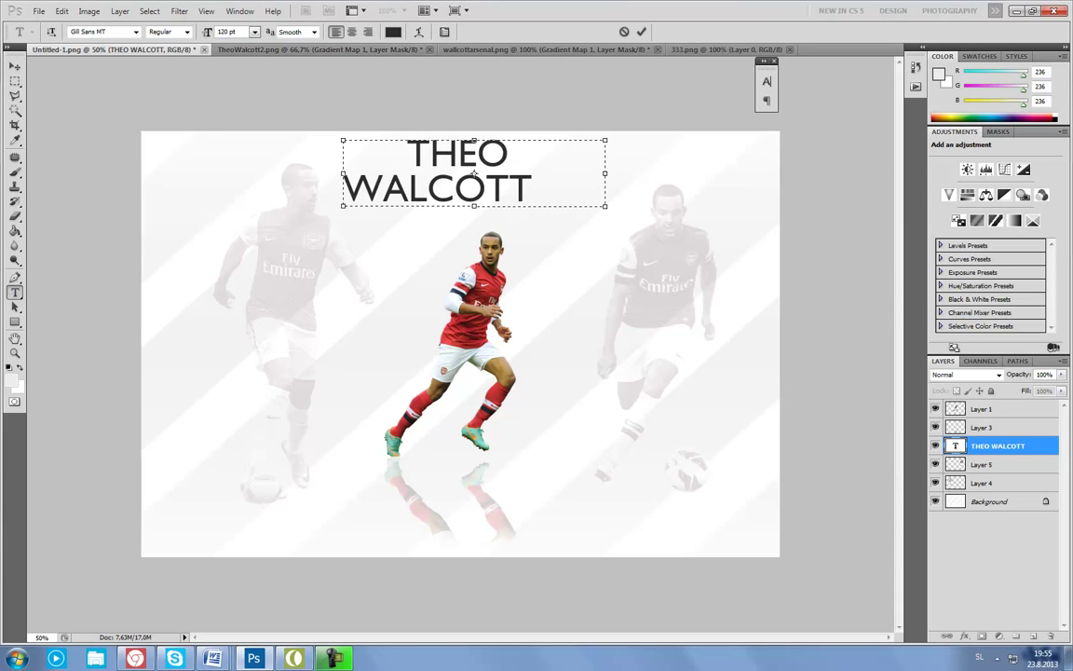
pyautogui.moveTo(473, 173); pyautogui.dragTo(505, 178)
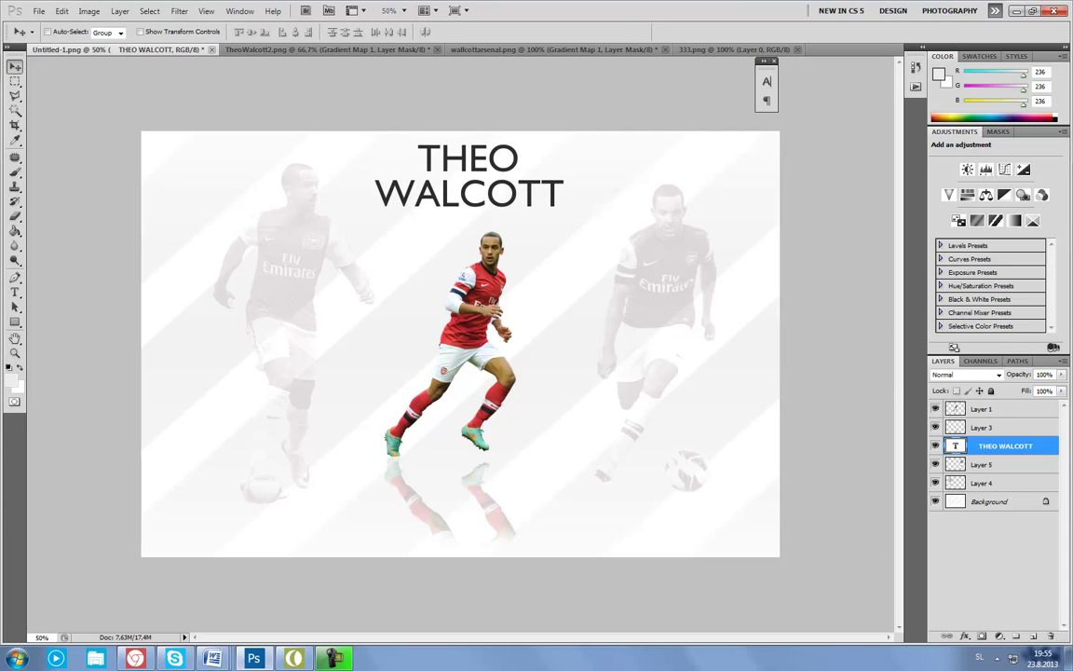
# Step: Recolour the whole title grey #5f5e5e and commit it
pyautogui.doubleClick(955, 446)
pyautogui.click(767, 81)
pyautogui.click(720, 158)
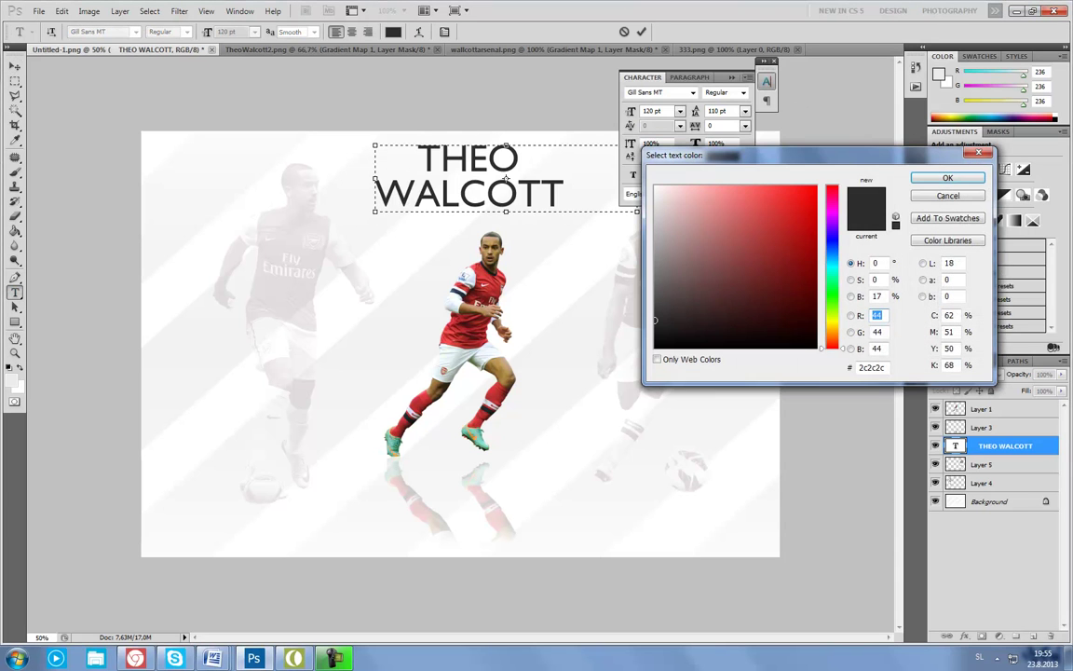
pyautogui.click(655, 285)
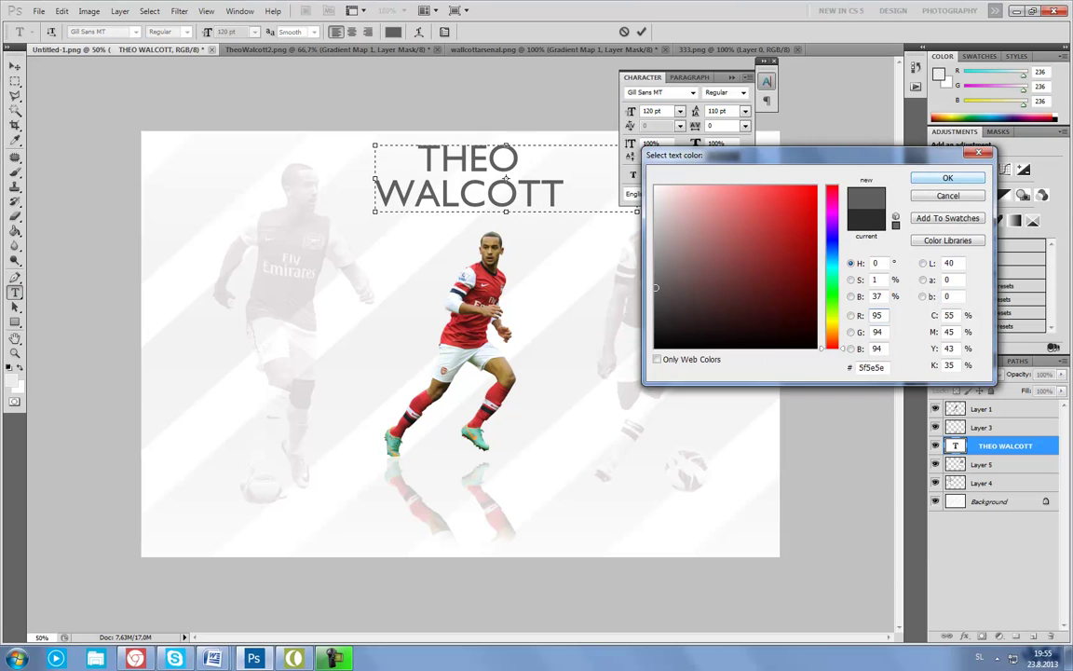
pyautogui.press('Return')
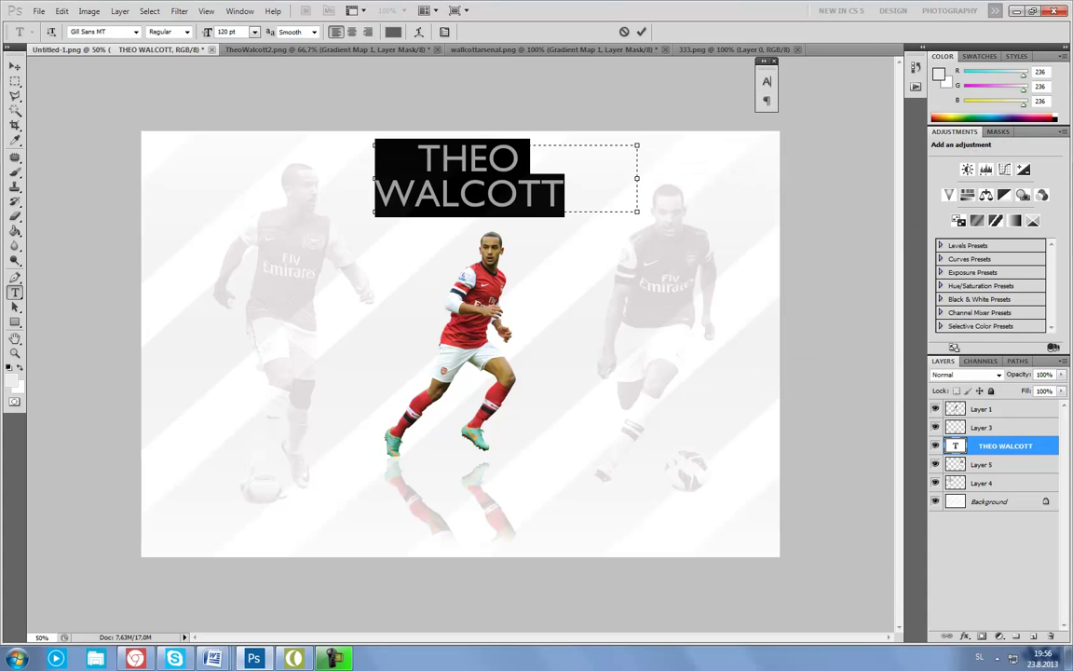
pyautogui.hotkey('ctrl', 'Return')
# Step: Duplicate the THEO WALCOTT title as a new layer
pyautogui.press('m')
pyautogui.hotkey('ctrl', 'c')
pyautogui.hotkey('ctrl', 'v')
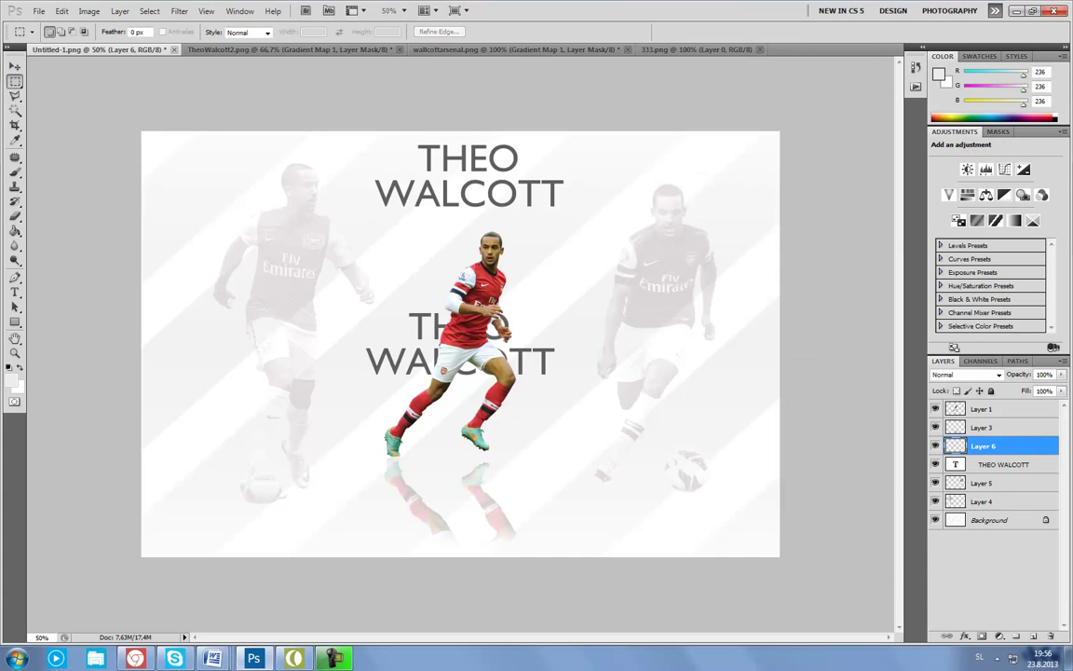
pyautogui.press('v')
pyautogui.moveTo(442, 345); pyautogui.dragTo(303, 237)
# Step: Flip the title copy vertically, place it under the original, and fade it to 17%
pyautogui.click(62, 10)
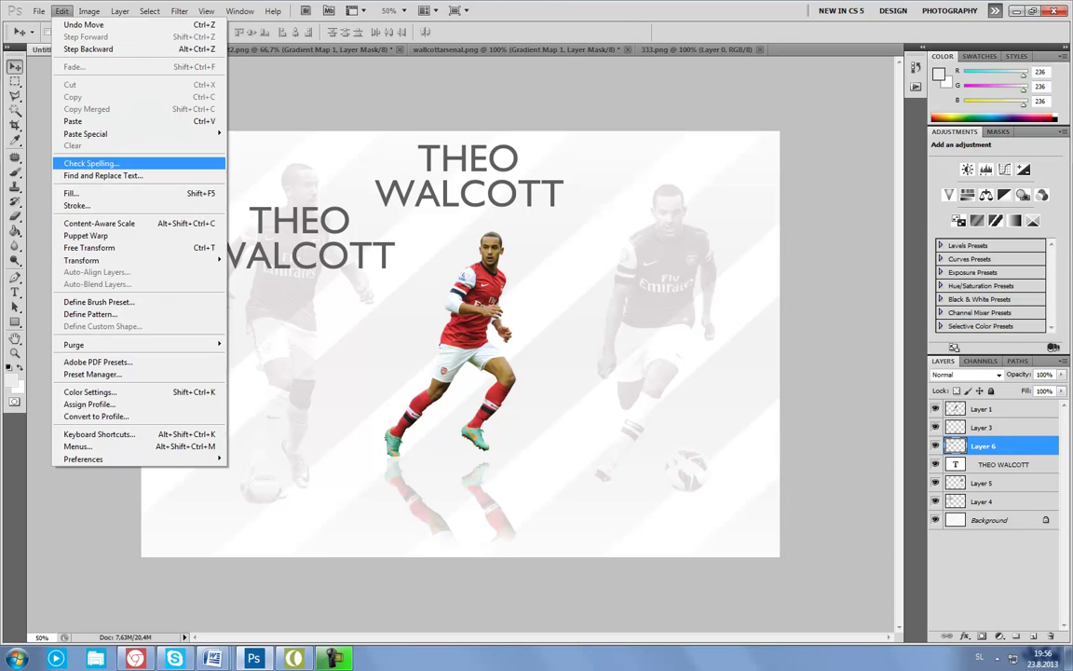
pyautogui.click(244, 370)
pyautogui.moveTo(144, 239); pyautogui.dragTo(468, 244)
pyautogui.click(1062, 373)
pyautogui.moveTo(1061, 390); pyautogui.dragTo(1014, 389)
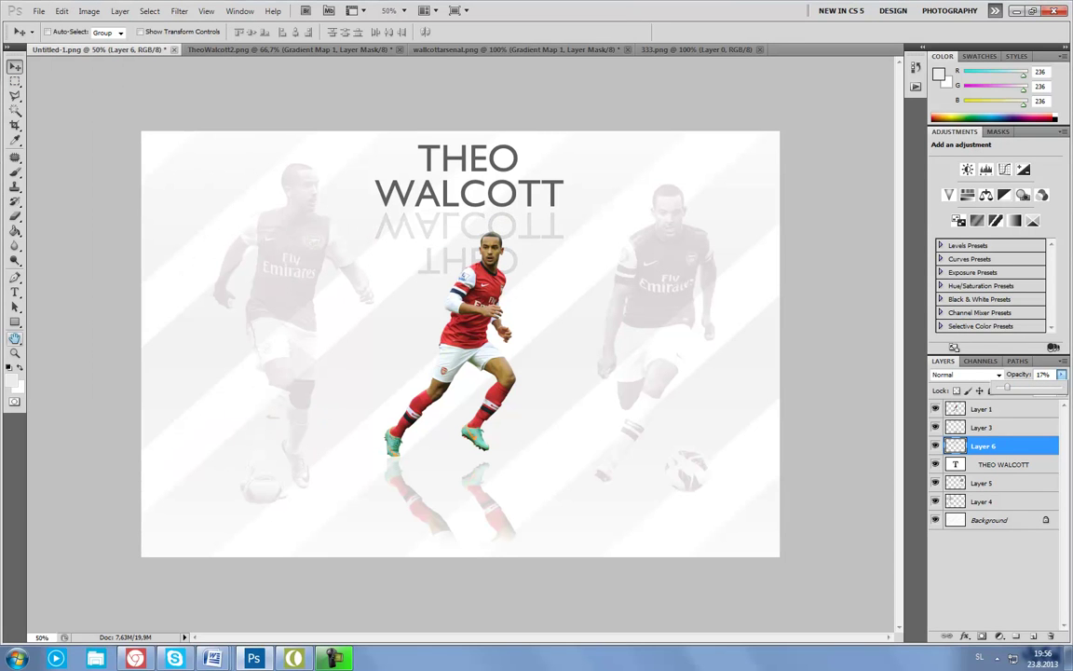
pyautogui.press('e')
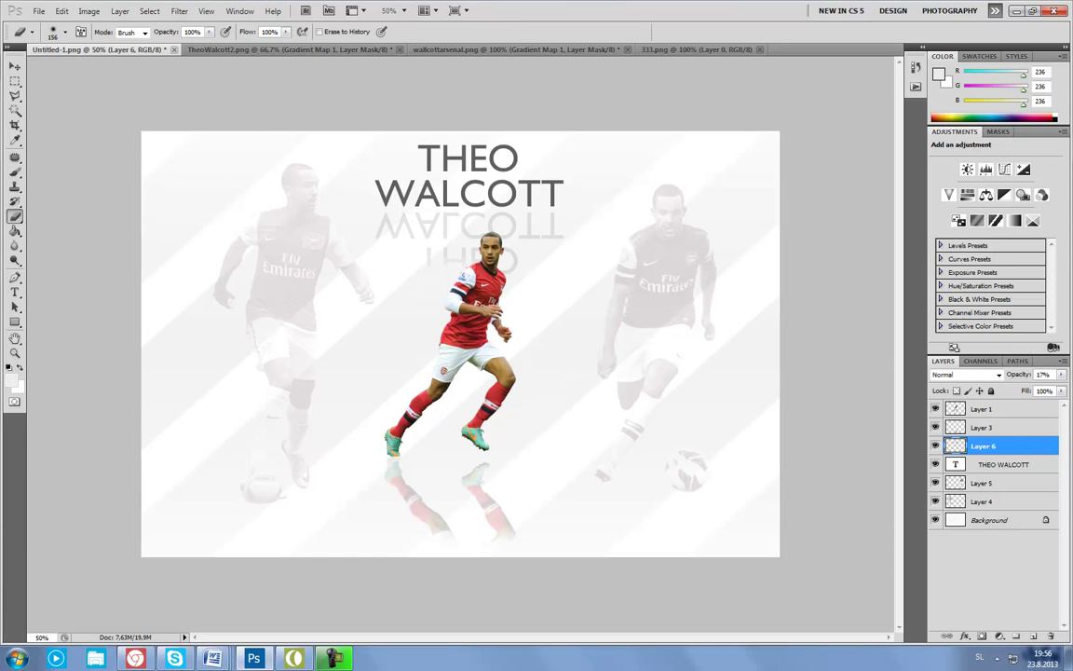
# Step: Search 'ARSENAL LOGO' in the browser, view the full-size crest, and return to Photoshop
pyautogui.hotkey('alt', 'Tab')
pyautogui.hotkey('ctrl', 't')
pyautogui.write('ARSENAL LOGO')
pyautogui.press('Return')
pyautogui.click(140, 214)
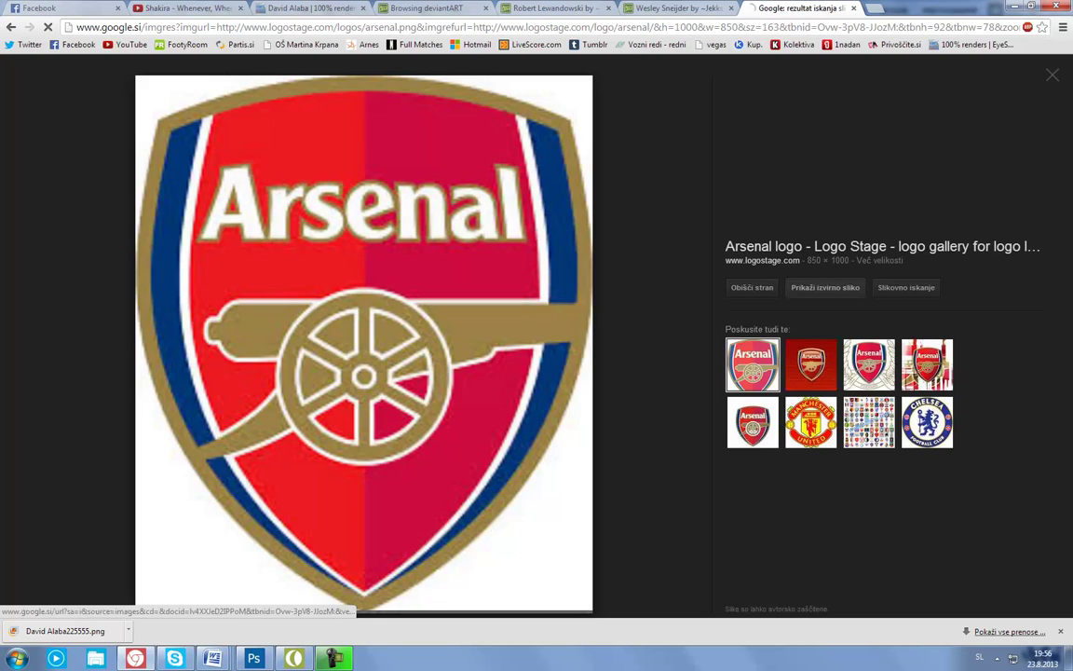
pyautogui.click(317, 326)
pyautogui.hotkey('alt', 'Tab')
pyautogui.click(39, 10)
# Step: Paste the Arsenal logo into a new document and delete its white background
pyautogui.click(47, 25)
pyautogui.press('Return')
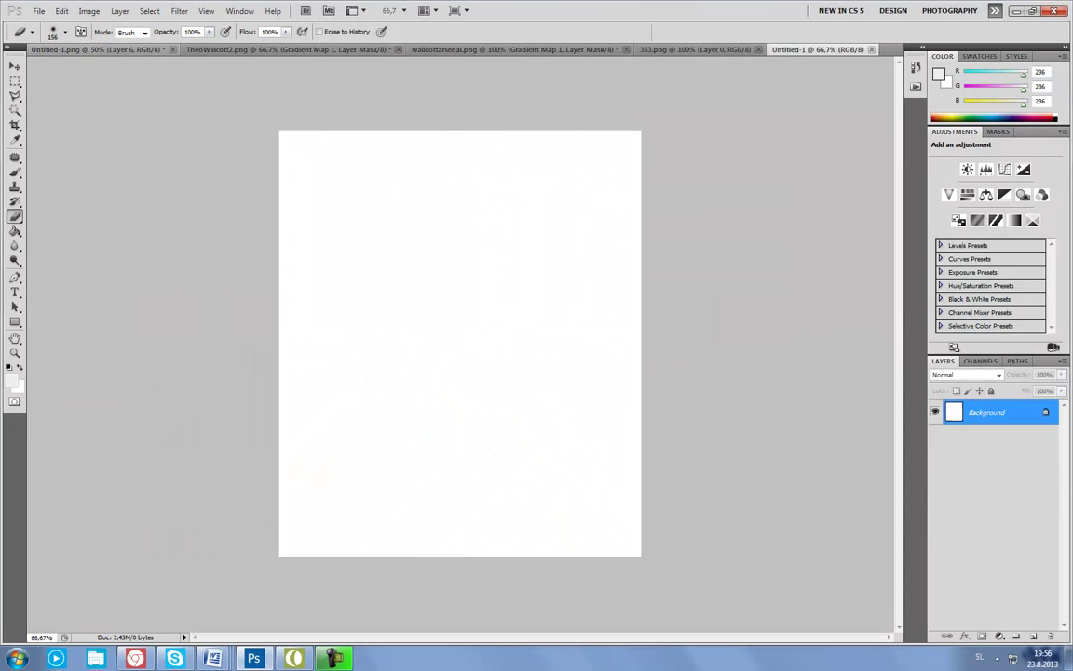
pyautogui.hotkey('ctrl', 'v')
pyautogui.press('w')
pyautogui.click(289, 149)
pyautogui.press('Delete')
# Step: Place the crest in the wallpaper, shrink it behind the title, and fade to 23% opacity
pyautogui.hotkey('ctrl', 'a')
pyautogui.hotkey('ctrl', 'c')
pyautogui.click(93, 48)
pyautogui.hotkey('ctrl', 'v')
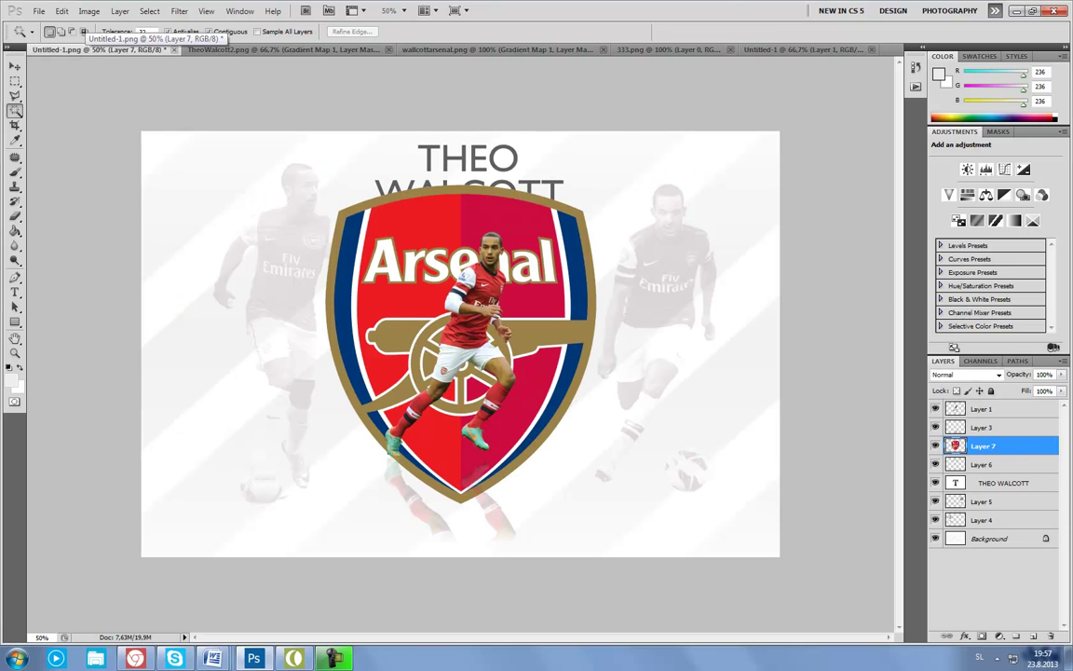
pyautogui.hotkey('ctrl', 't')
pyautogui.moveTo(595, 185)
pyautogui.mouseDown()
pyautogui.moveTo(383, 460)
pyautogui.moveTo(457, 266)
pyautogui.moveTo(466, 182)
pyautogui.mouseUp()
pyautogui.press('Return')
pyautogui.hotkey('ctrl', '[')
pyautogui.hotkey('ctrl', '[')
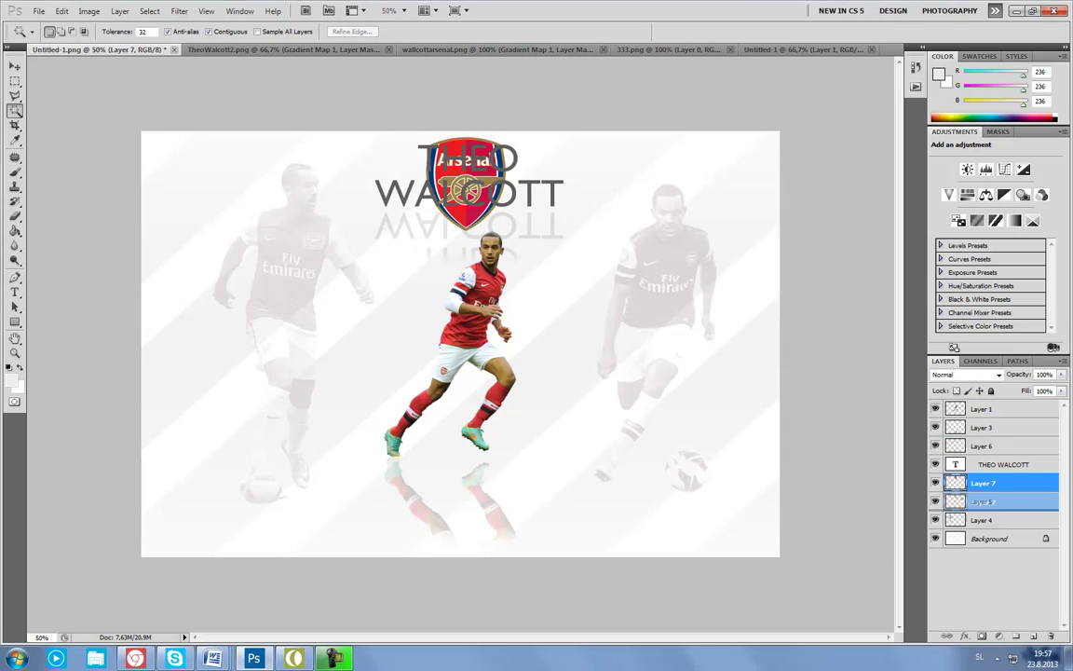
pyautogui.moveTo(1061, 390); pyautogui.dragTo(1011, 390)
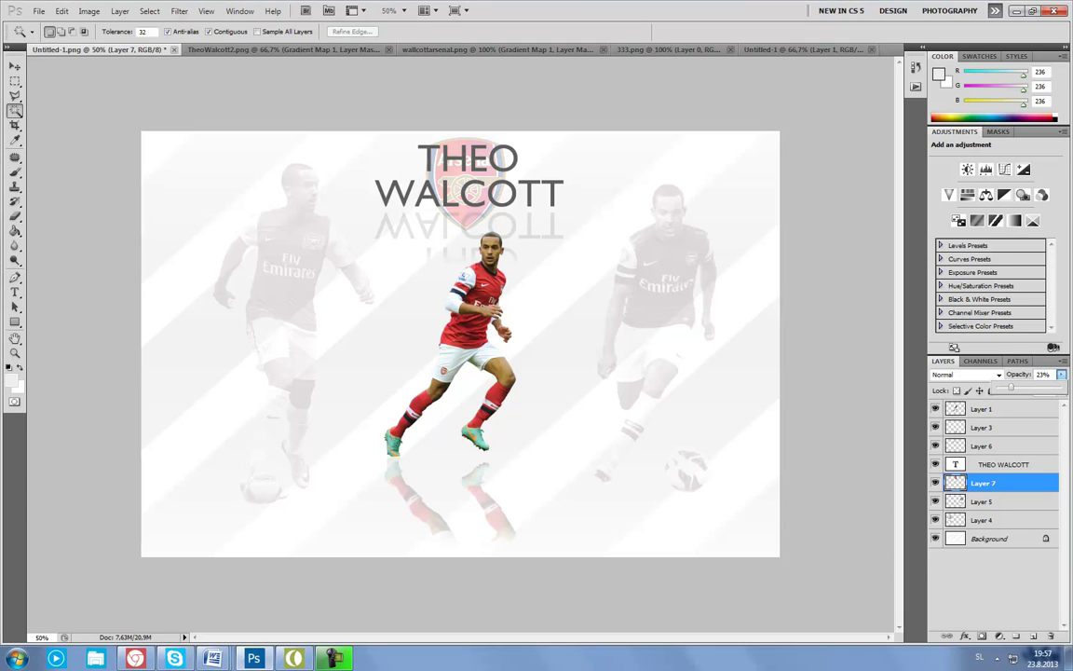
# Step: Add an 'Arsenal F.C.' text caption near the bottom below the player
pyautogui.press('t')
pyautogui.click(382, 533)
pyautogui.click(254, 32)
pyautogui.click(247, 44)
pyautogui.write('00')
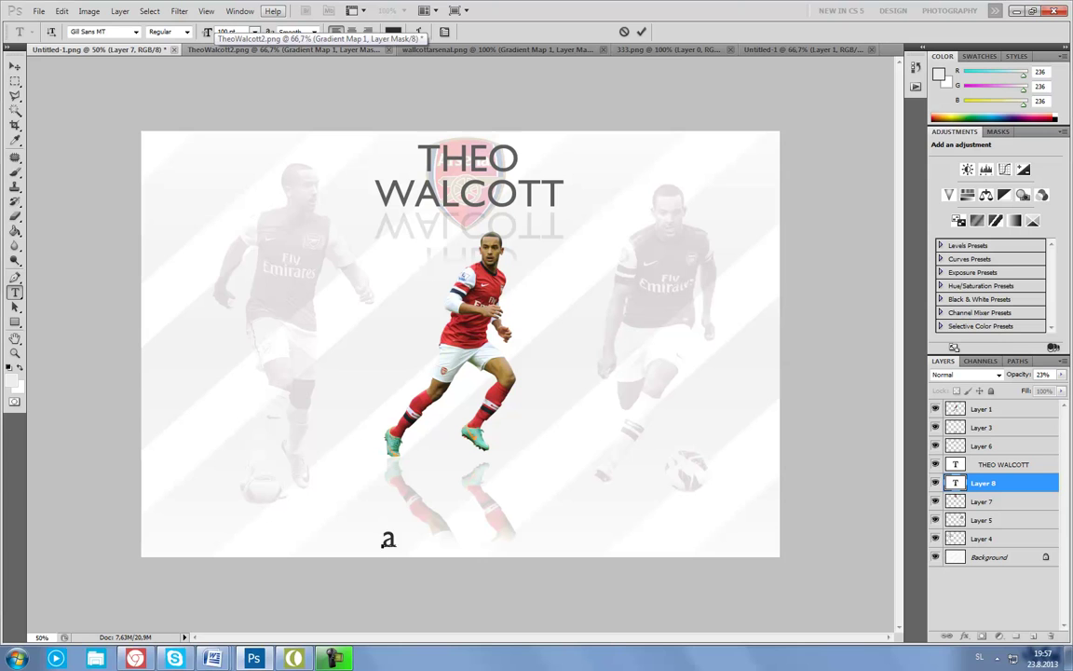
pyautogui.write(' F.C.')
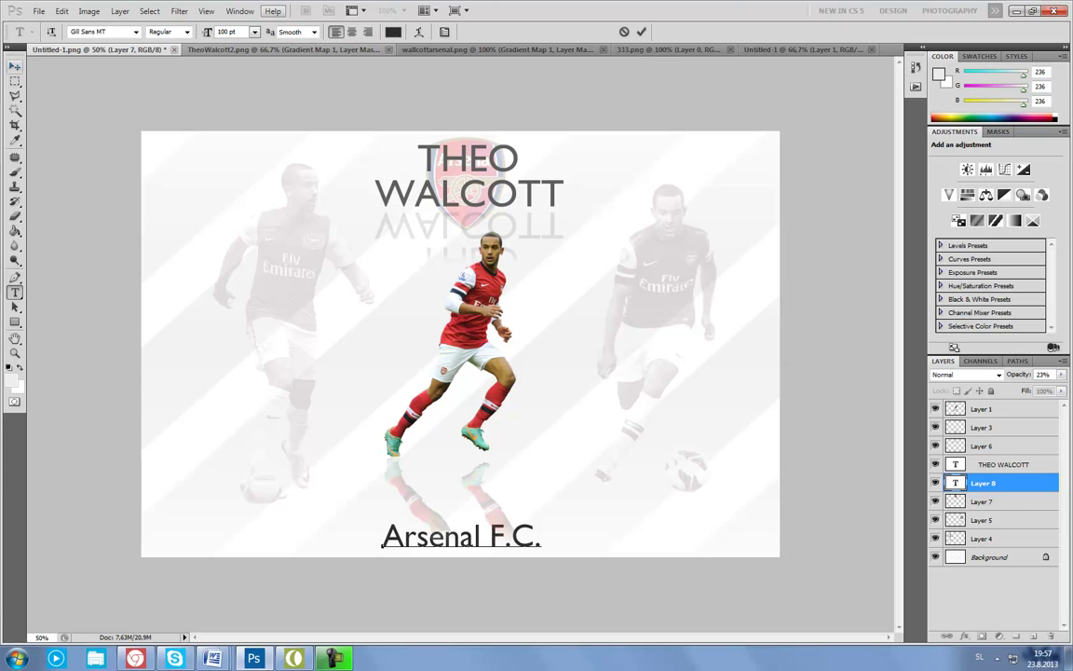
pyautogui.hotkey('ctrl', 'Return')
pyautogui.press('v')
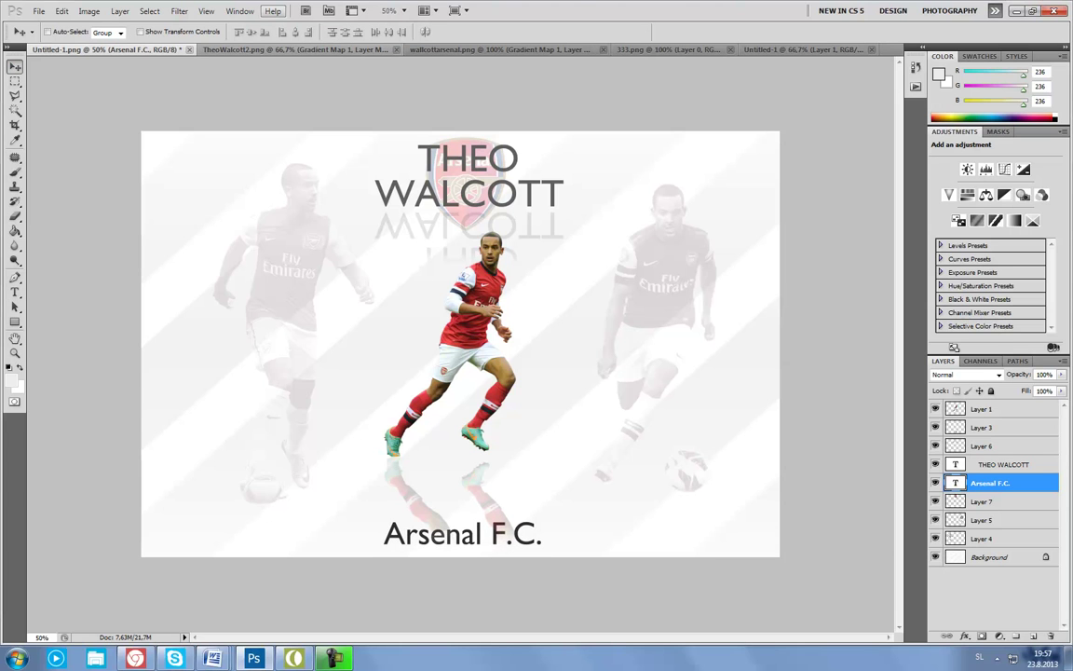
pyautogui.press('b')
pyautogui.rightClick(256, 207)
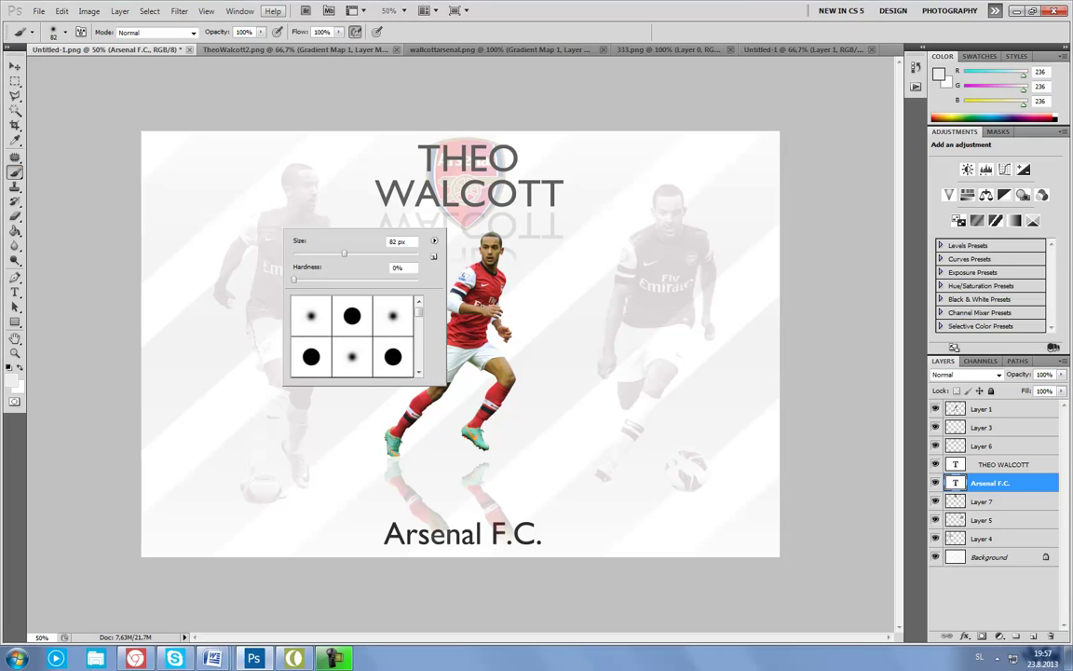
pyautogui.click(466, 298)
pyautogui.click(557, 252)
pyautogui.click(544, 256)
pyautogui.click(988, 445)
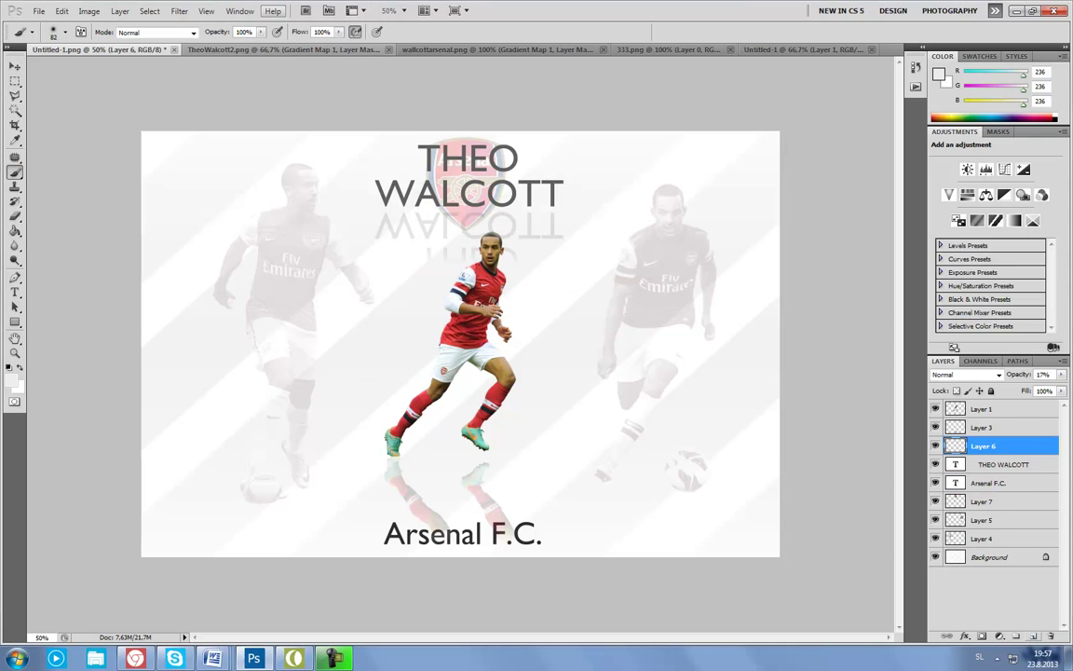
pyautogui.hotkey('ctrl', 'shift', 'alt', 'n')
pyautogui.rightClick(388, 319)
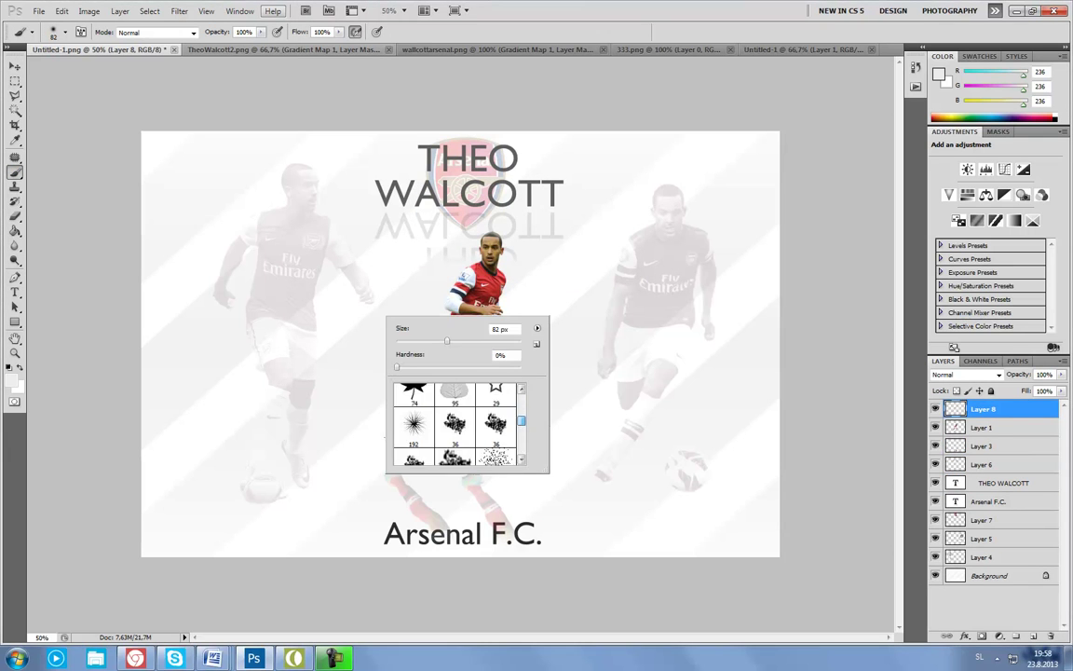
pyautogui.scroll(-3, 454, 424)
pyautogui.press('Return')
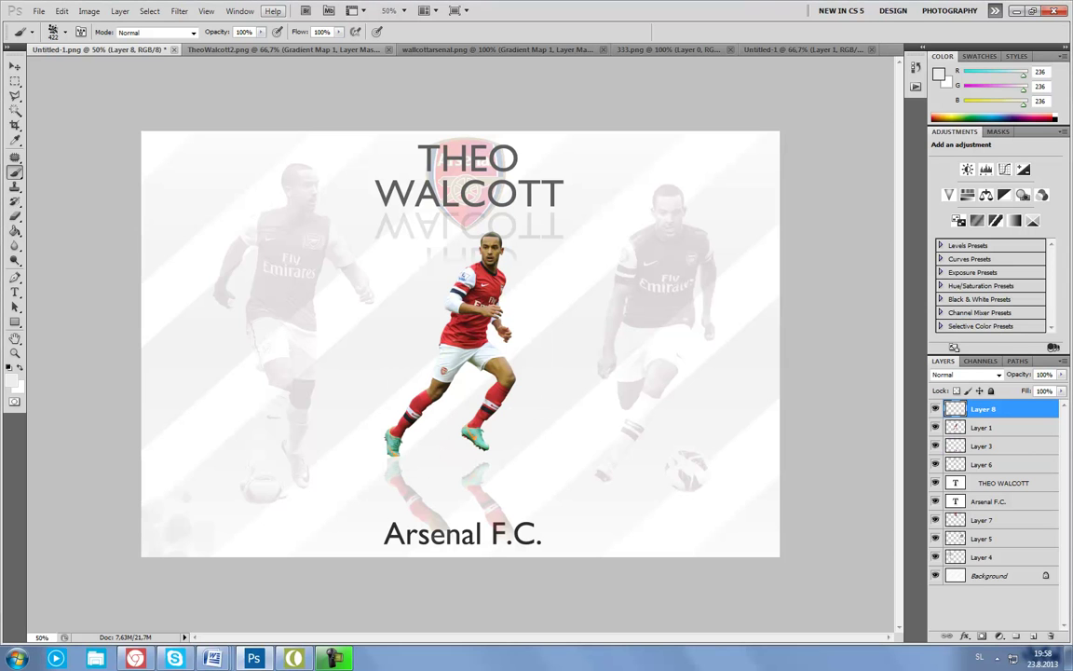
pyautogui.click(938, 74)
pyautogui.click(781, 179)
pyautogui.click(946, 180)
pyautogui.click(172, 489)
pyautogui.rightClick(391, 399)
pyautogui.scroll(-3, 462, 503)
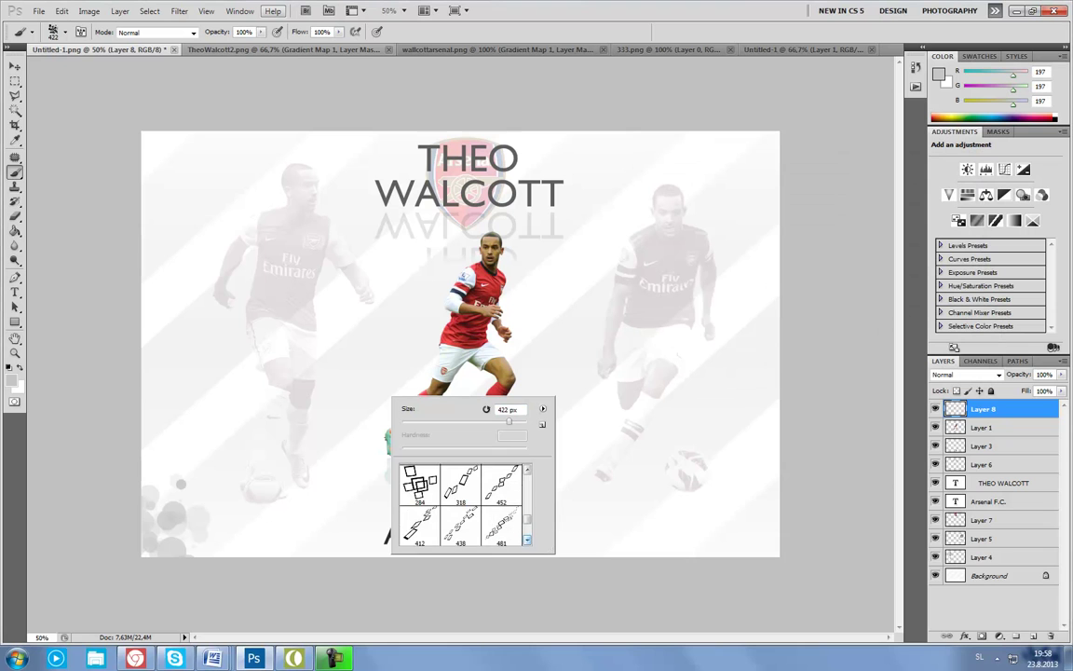
pyautogui.click(419, 516)
pyautogui.press('Return')
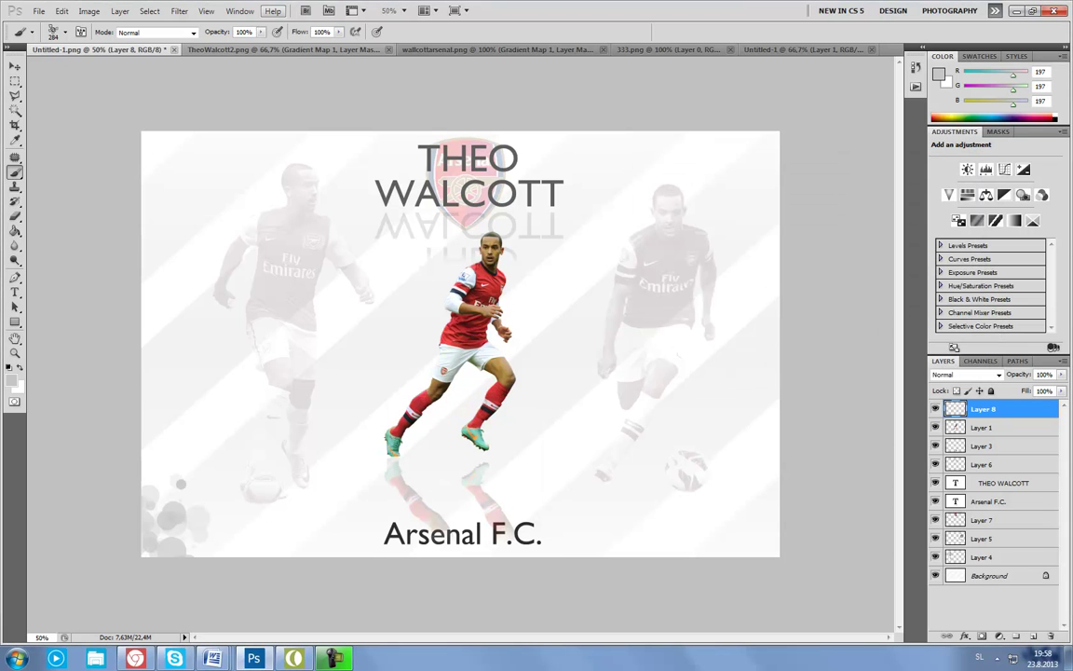
pyautogui.rightClick(382, 266)
pyautogui.doubleClick(410, 336)
pyautogui.click(187, 144)
pyautogui.hotkey('ctrl', 'z')
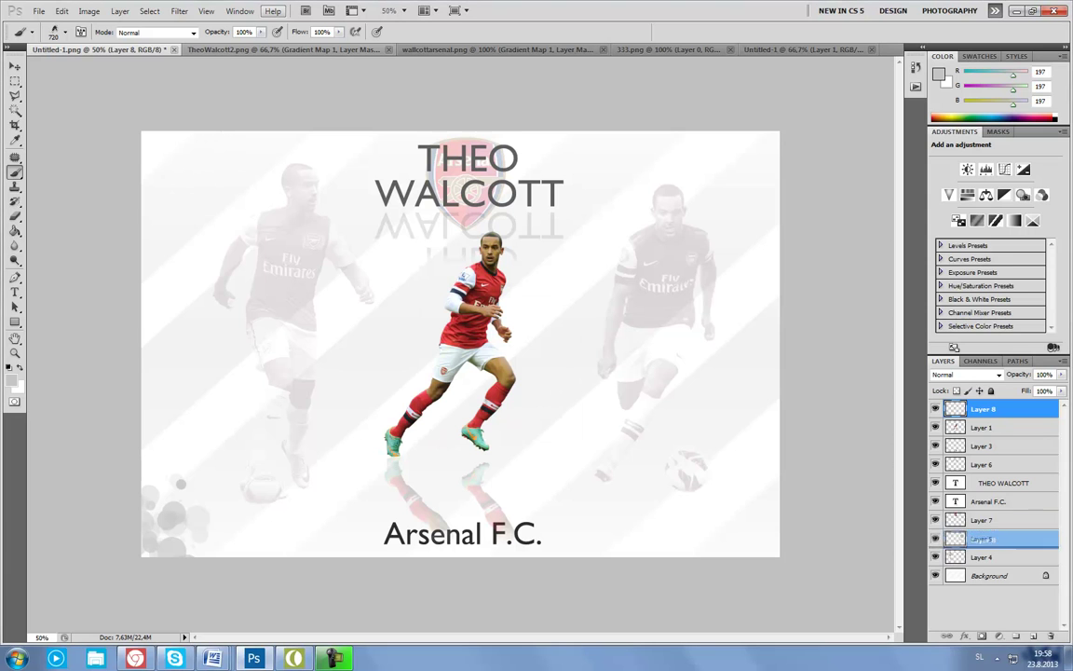
pyautogui.moveTo(984, 408); pyautogui.dragTo(984, 520)
pyautogui.click(461, 298)
pyautogui.rightClick(431, 331)
pyautogui.click(500, 449)
pyautogui.click(476, 340)
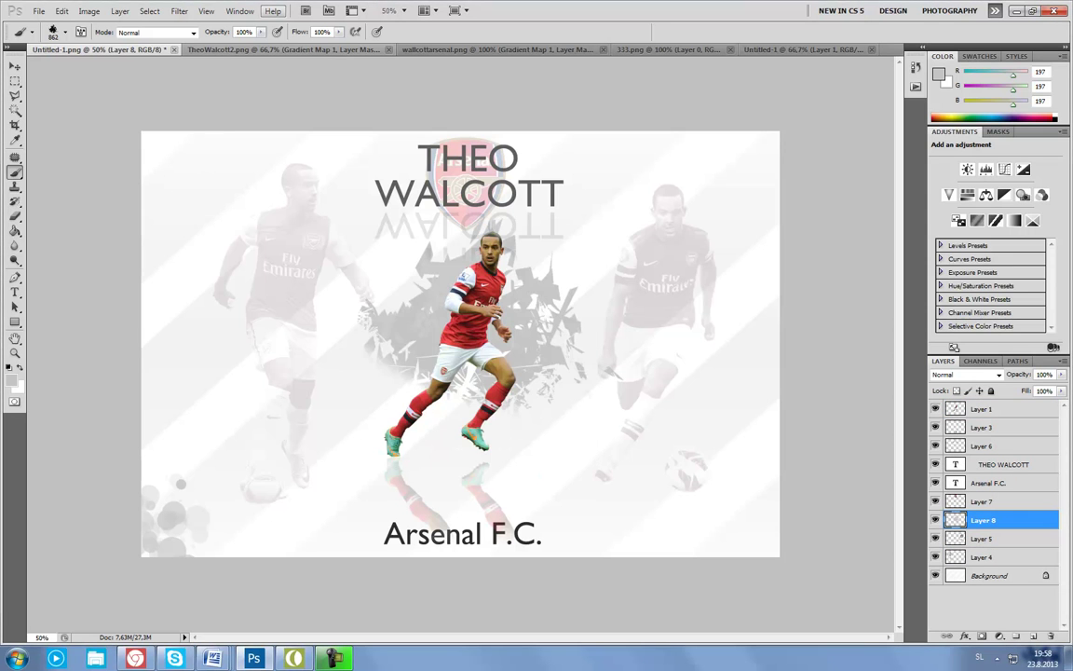
pyautogui.moveTo(1062, 374); pyautogui.dragTo(1033, 388)
pyautogui.press('m')
pyautogui.moveTo(251, 427); pyautogui.dragTo(144, 550)
pyautogui.hotkey('ctrl', 'd')
pyautogui.press('Delete')
pyautogui.press('z')
pyautogui.hotkey('ctrl', '+')
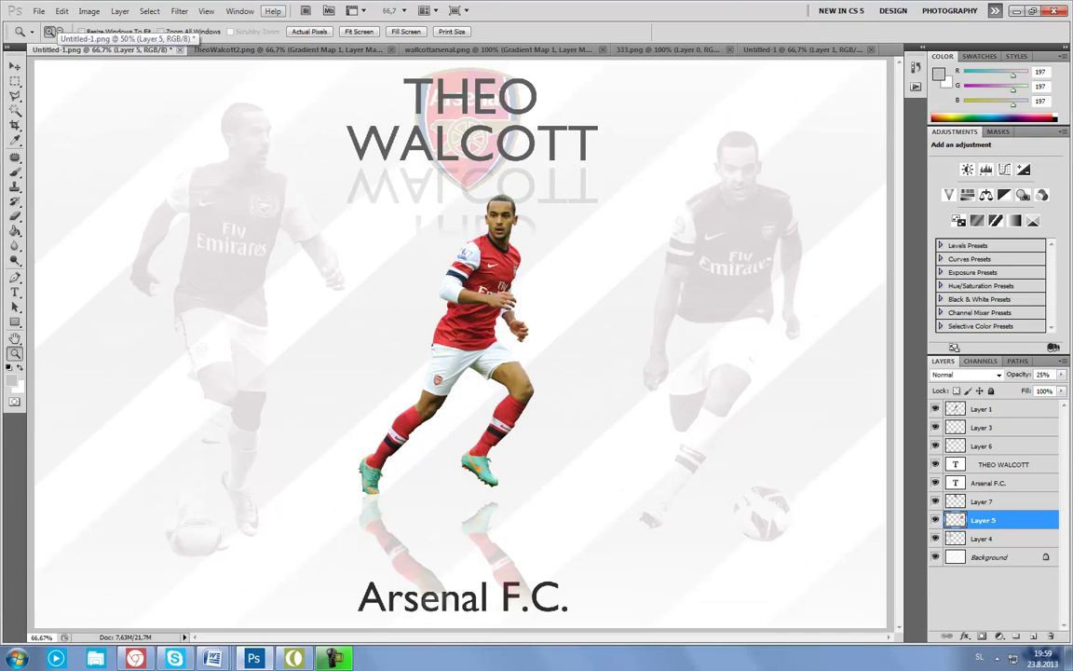
# Step: Open CDWallp.png from the Blaz > media > slike folder
pyautogui.hotkey('ctrl', '-')
pyautogui.click(39, 11)
pyautogui.click(42, 34)
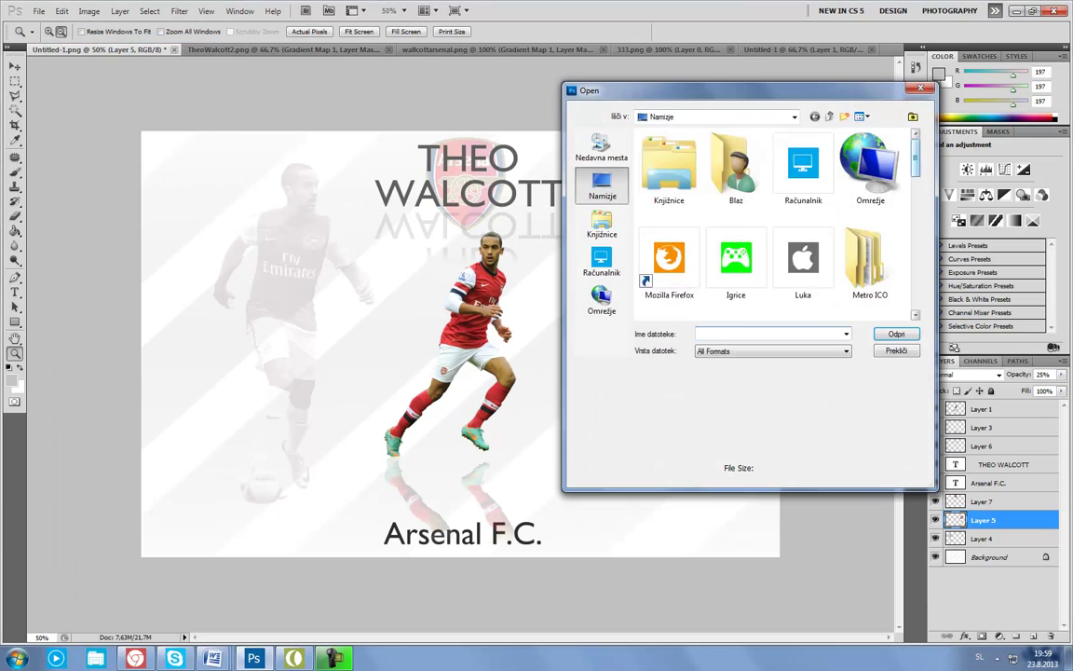
pyautogui.doubleClick(736, 168)
pyautogui.doubleClick(654, 244)
pyautogui.doubleClick(666, 164)
pyautogui.scroll(-3, 774, 214)
pyautogui.doubleClick(803, 261)
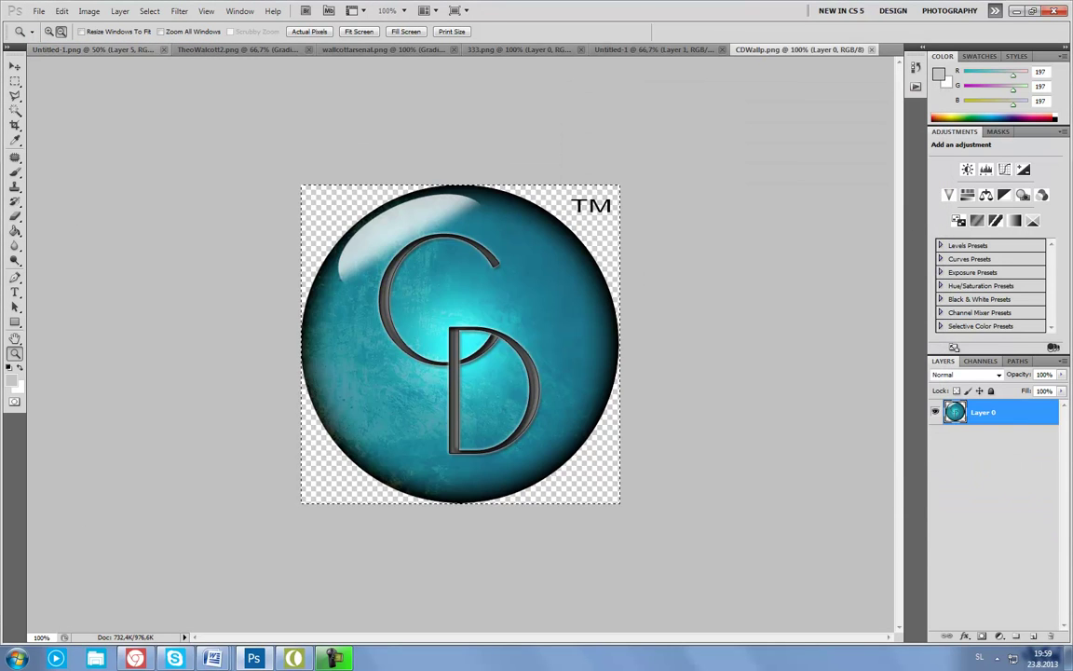
# Step: Drag the CD logo into the wallpaper and shrink it into the bottom-left corner
pyautogui.moveTo(457, 345); pyautogui.dragTo(410, 372)
pyautogui.hotkey('ctrl', 't')
pyautogui.moveTo(479, 242); pyautogui.dragTo(151, 547)
pyautogui.press('Return')
# Step: Add 30 pt 'COBALT DESIGNS' text beside the logo
pyautogui.press('t')
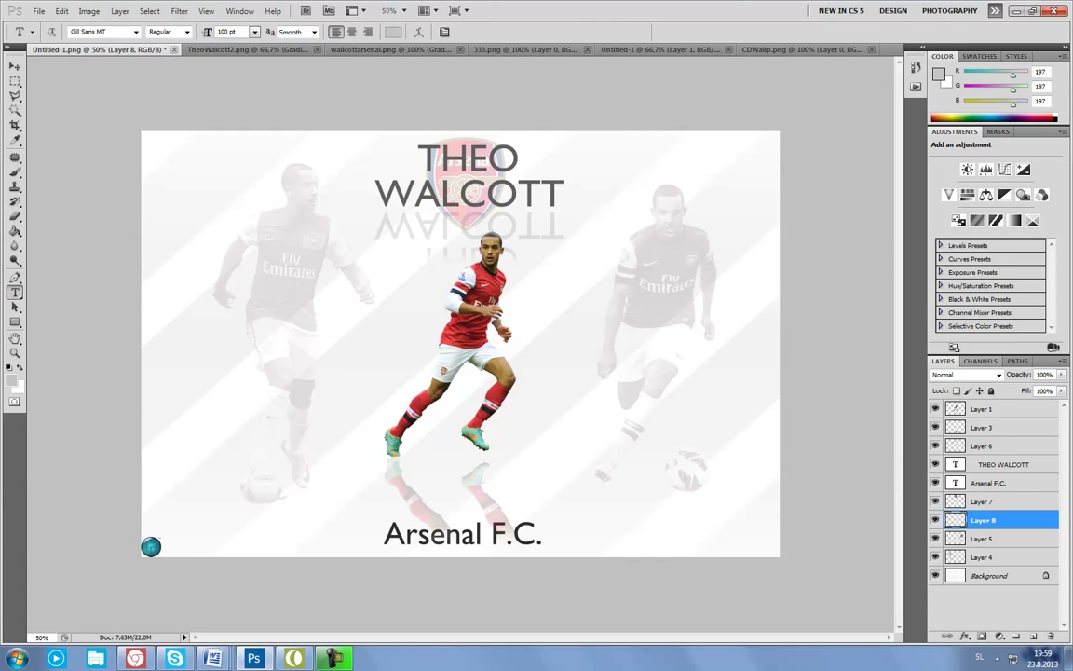
pyautogui.click(255, 32)
pyautogui.click(233, 172)
pyautogui.click(168, 550)
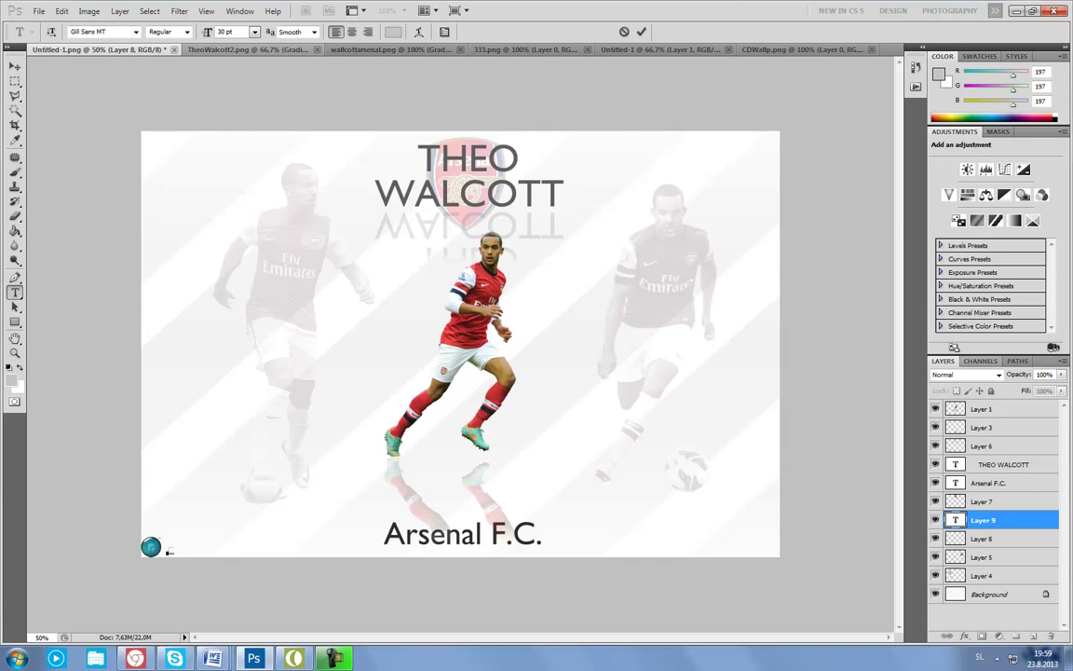
pyautogui.write('COBALT DESIGNS')
pyautogui.click(15, 352)
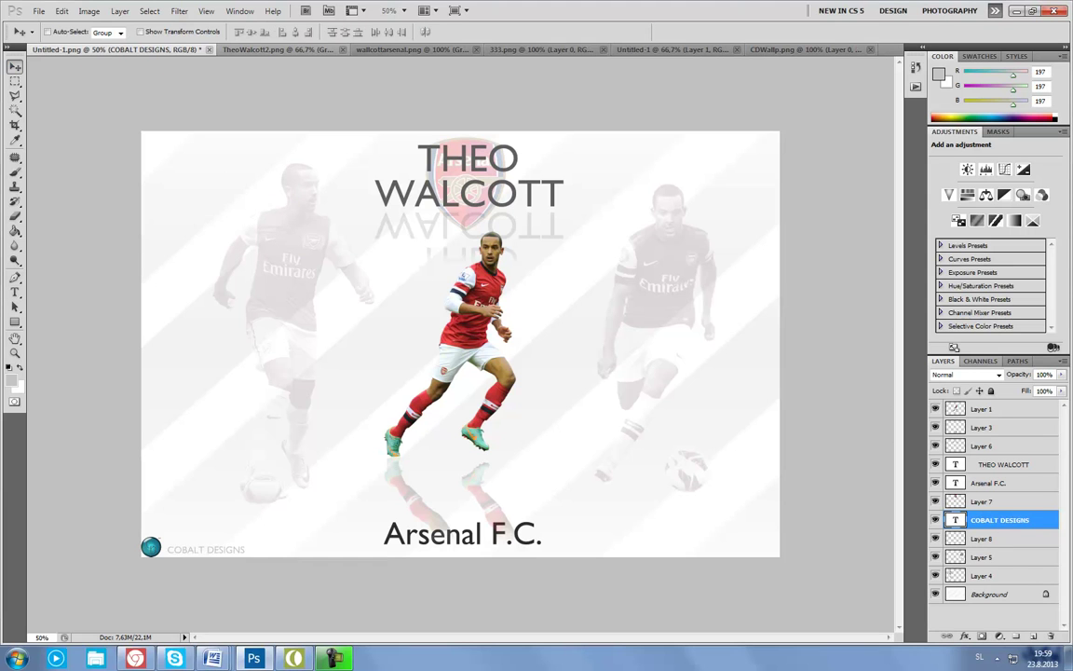
pyautogui.moveTo(141, 508); pyautogui.dragTo(264, 559)
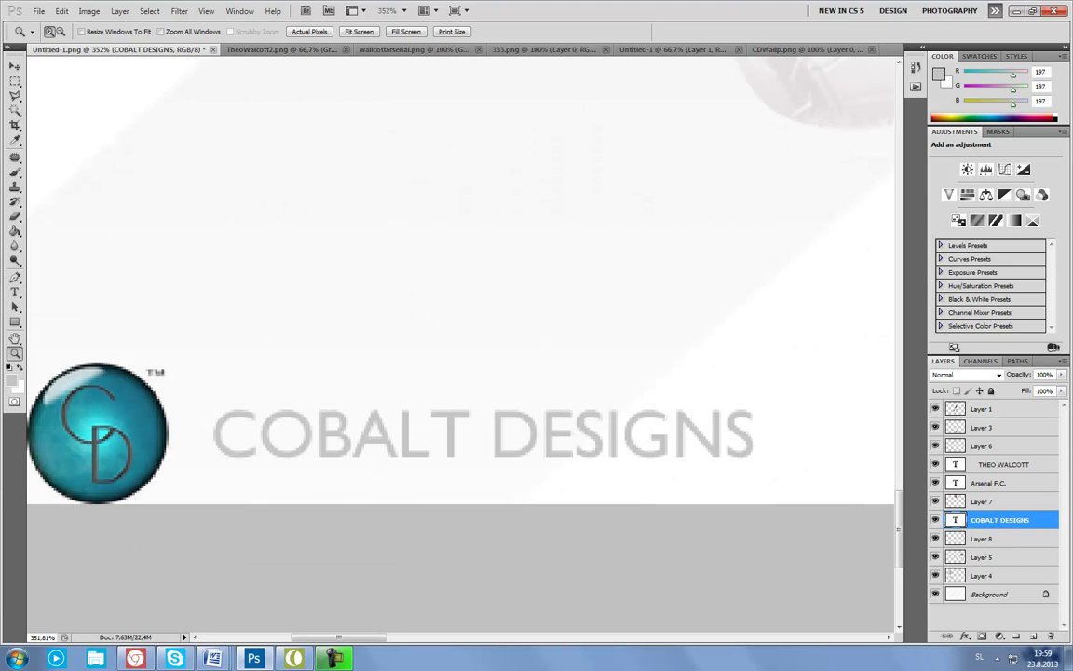
pyautogui.press('v')
pyautogui.press('z')
pyautogui.click(359, 32)
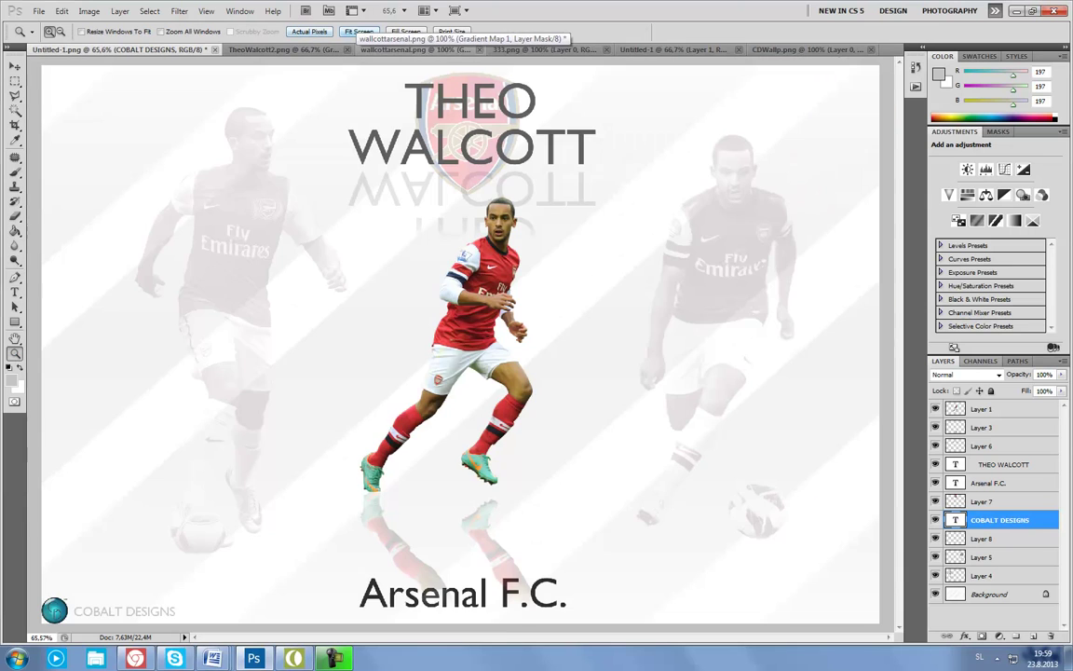